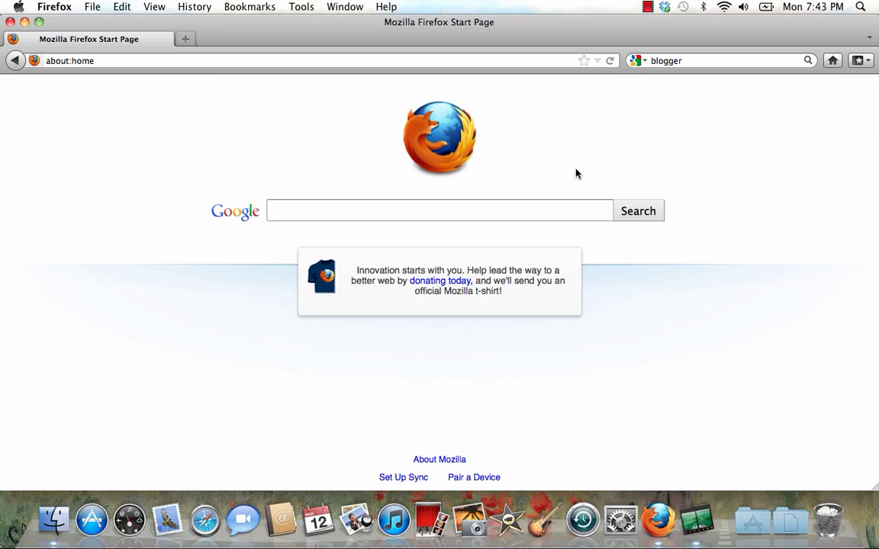
Search Google for 'blogger' and follow the 'Blogger: Create your free Blog' result
text(bl)
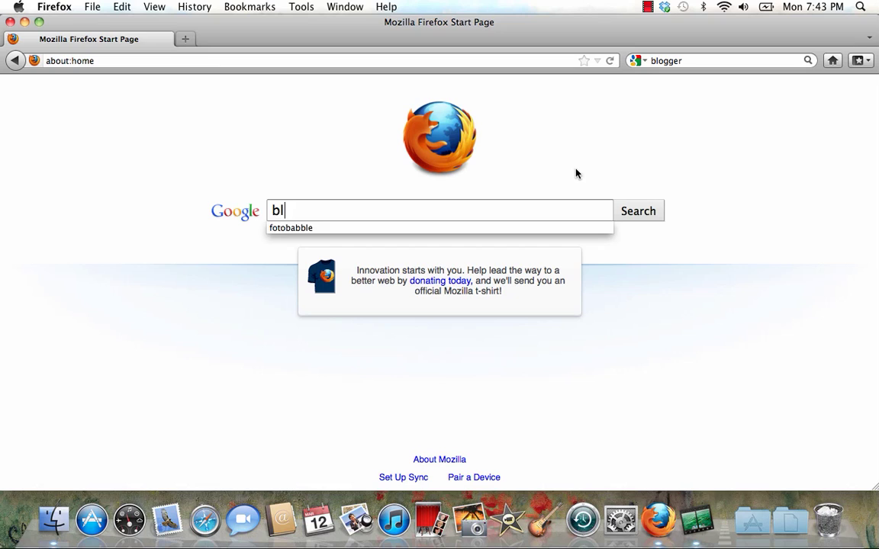
text(ogger)
key(Return)
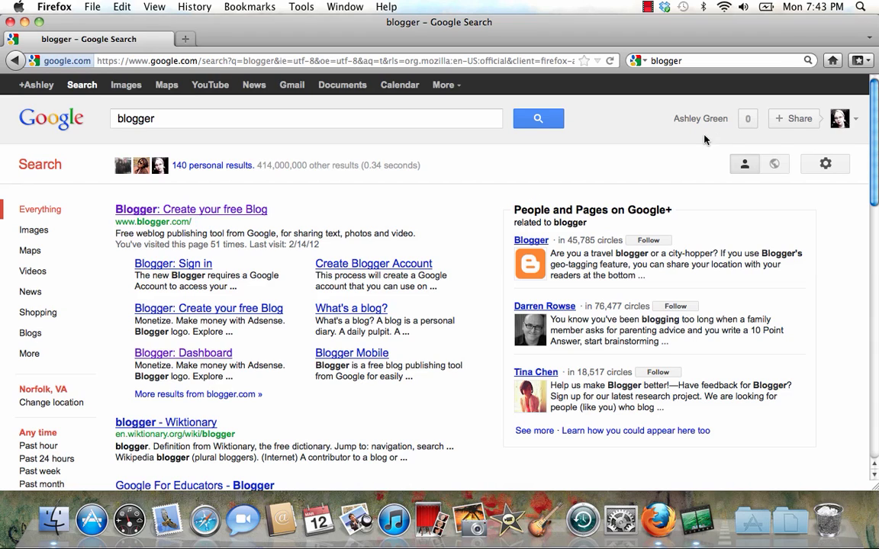
click(855, 126)
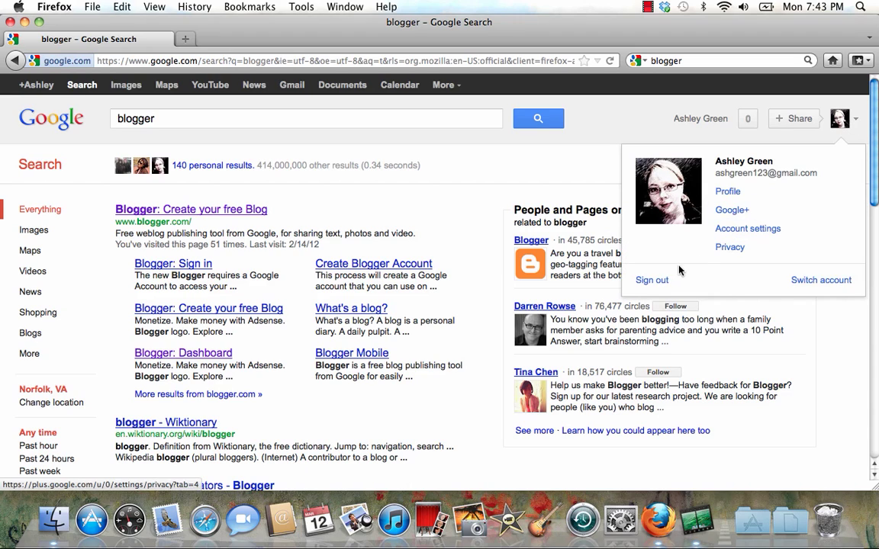
click(856, 123)
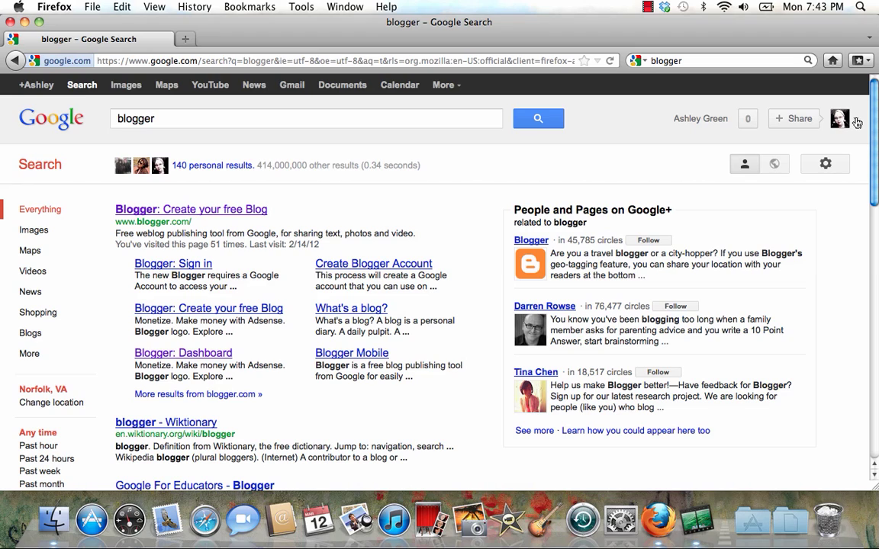
click(239, 212)
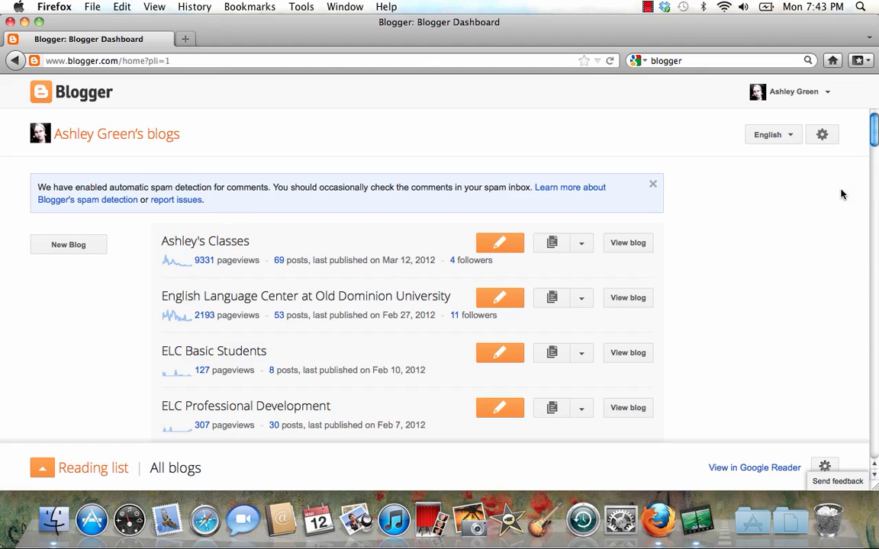
Scroll the Blogger dashboard's list of blogs
mouse_move(874, 143)
mouse_down()
mouse_move(875, 161)
mouse_move(874, 139)
mouse_up()
Start a new blog titled with the owner's name, trying blogspot addresses until one is available
click(62, 250)
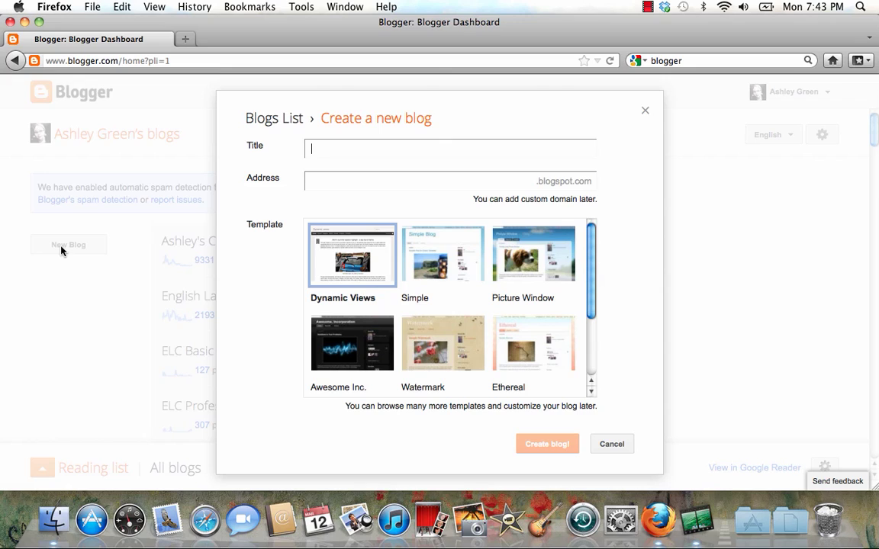
text(Ashley's Blog)
click(326, 185)
text(ashley)
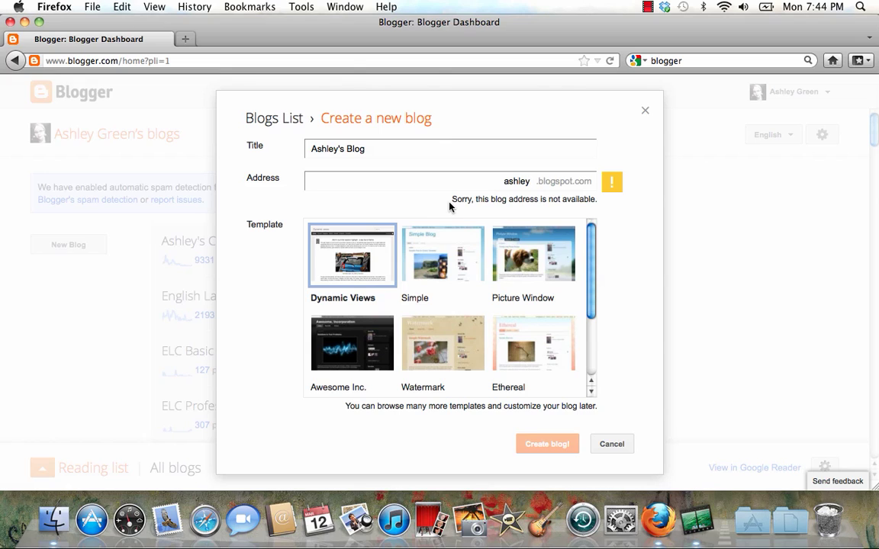
text(green)
key(BackSpace)
key(BackSpace)
key(BackSpace)
key(BackSpace)
key(BackSpace)
key(BackSpace)
key(BackSpace)
key(BackSpace)
key(BackSpace)
key(BackSpace)
text(shleyisth)
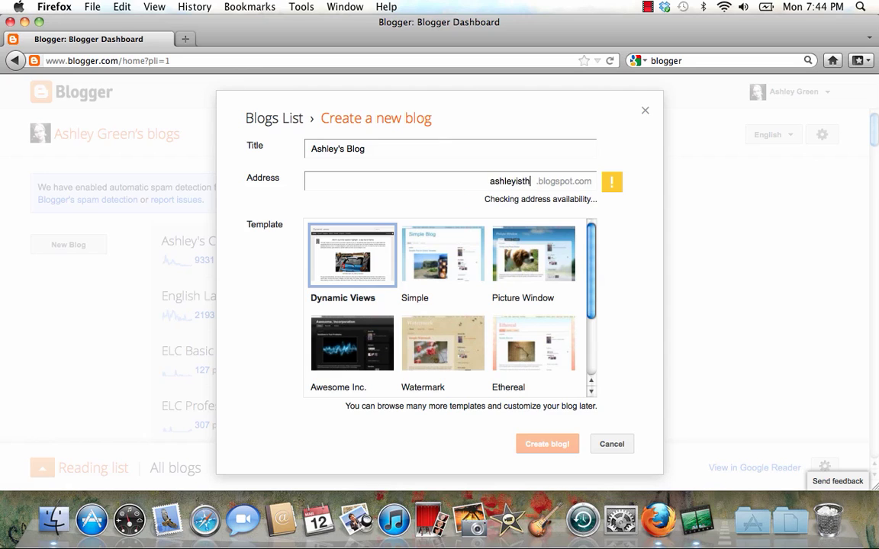
text(ebestteacher)
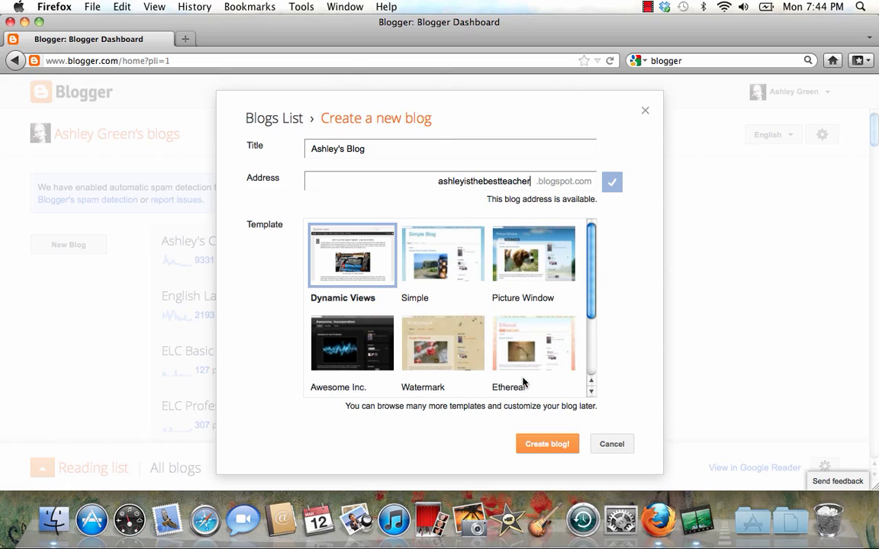
Create the blog using the Simple template
click(592, 367)
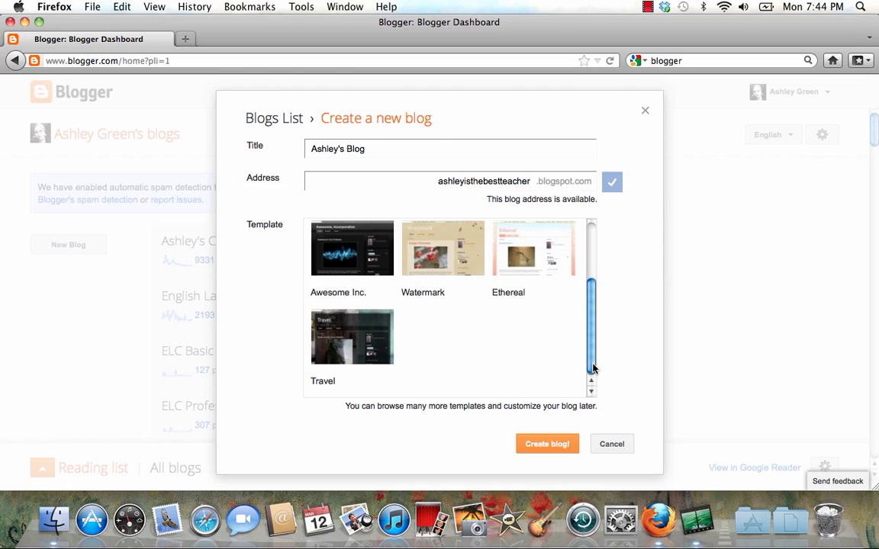
click(593, 229)
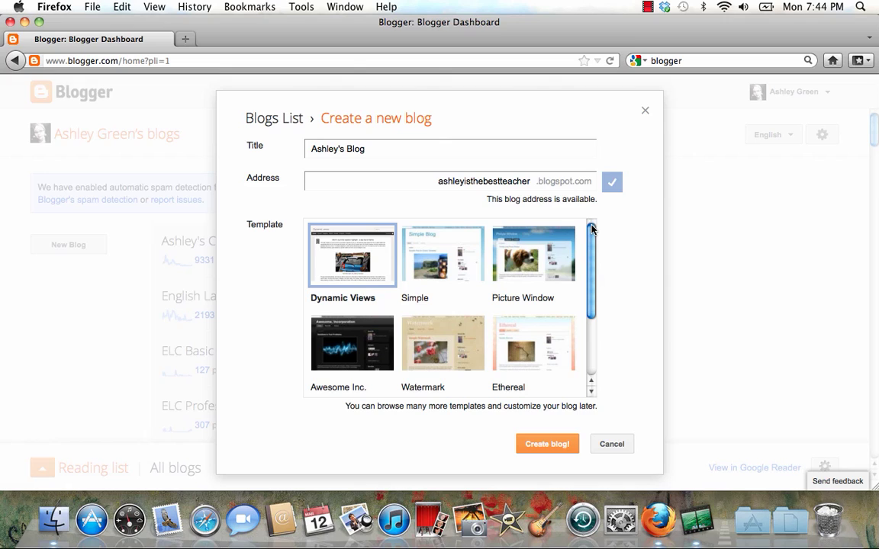
click(444, 257)
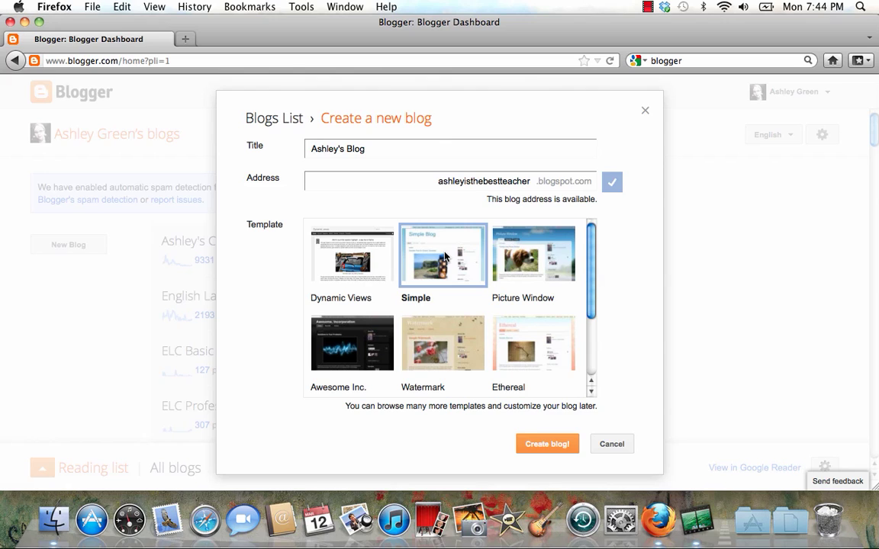
click(541, 445)
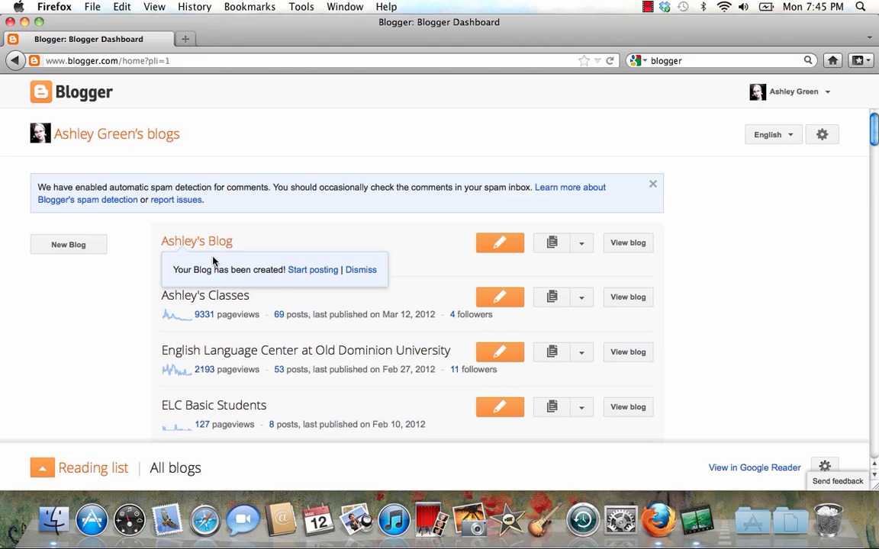
Open the new blog's Overview from the dashboard list
click(219, 244)
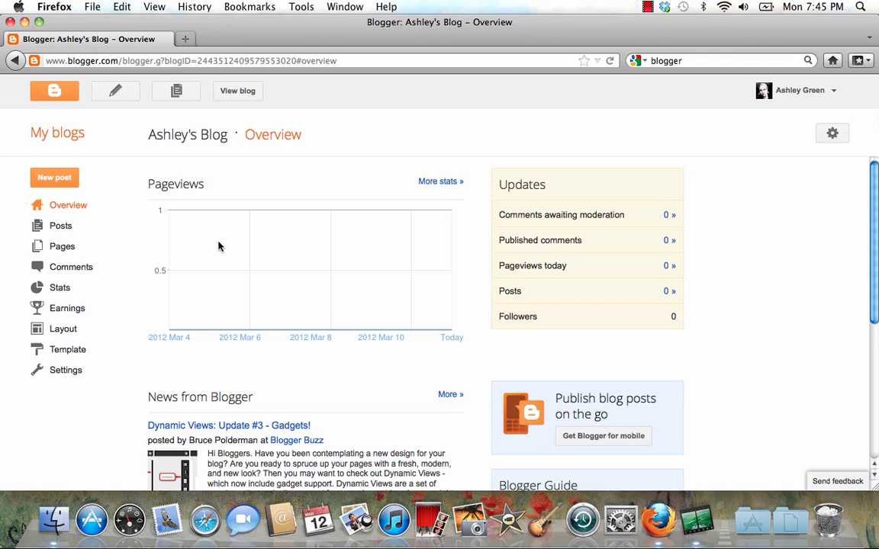
On the Pages screen, show pages as top tabs and start a new blank page
click(62, 246)
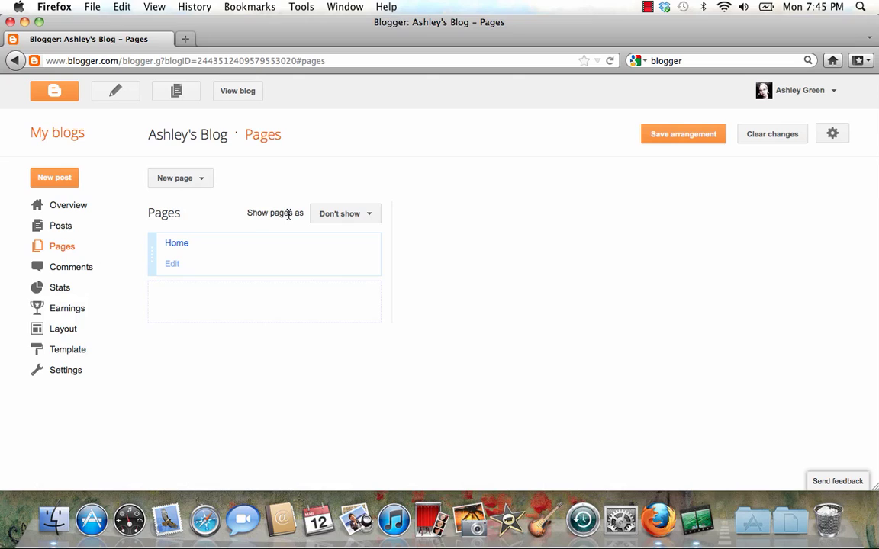
click(364, 220)
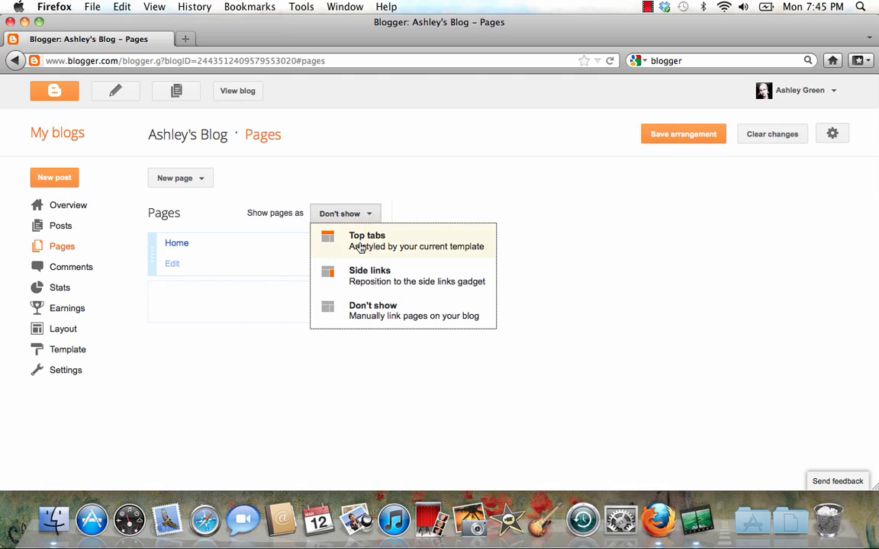
click(361, 248)
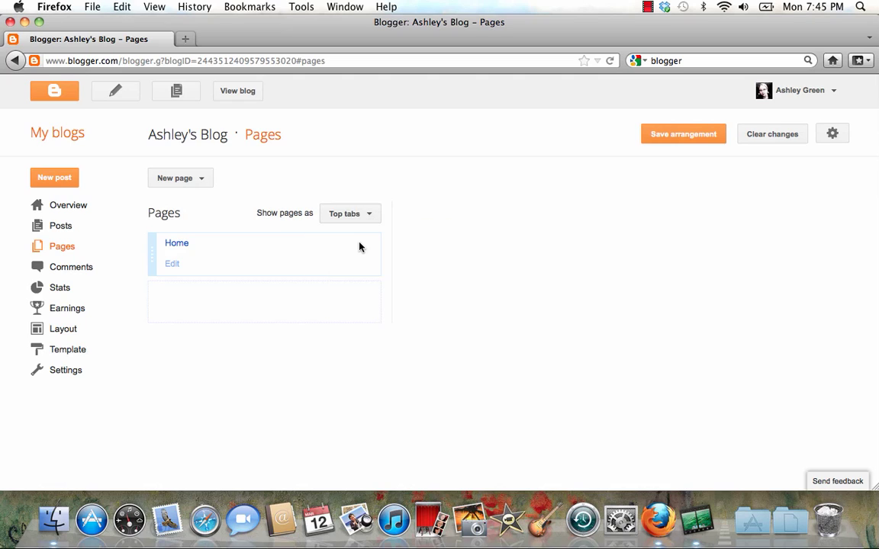
click(187, 180)
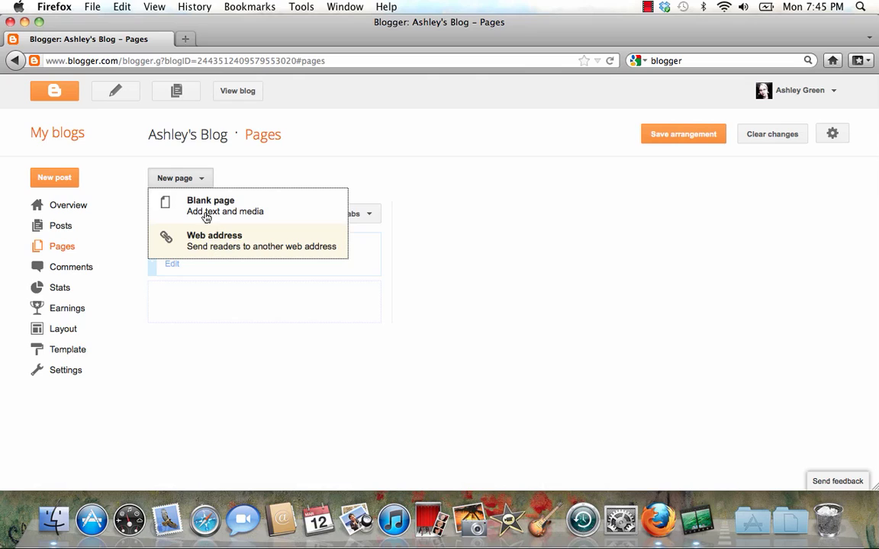
click(206, 211)
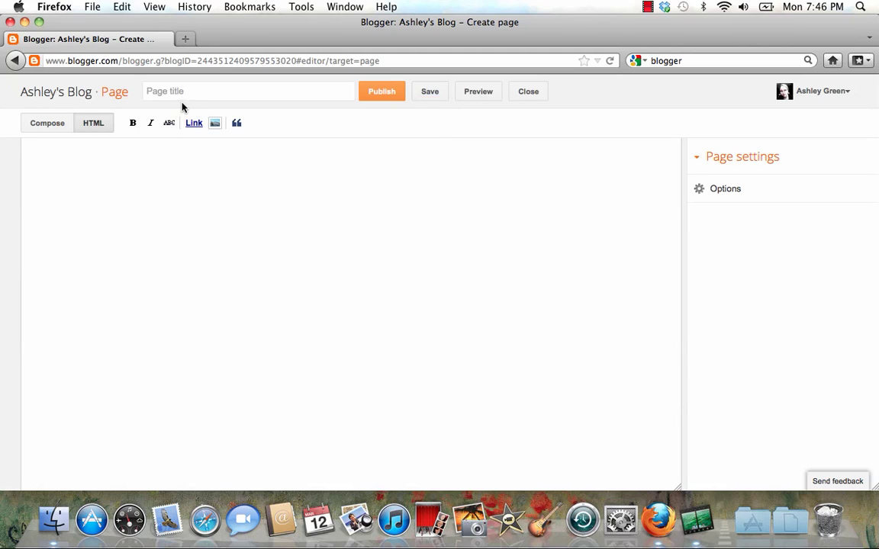
Publish a page titled 'My Learner Dictionary'
click(183, 92)
text(My Learner Dictionary)
click(66, 146)
click(382, 93)
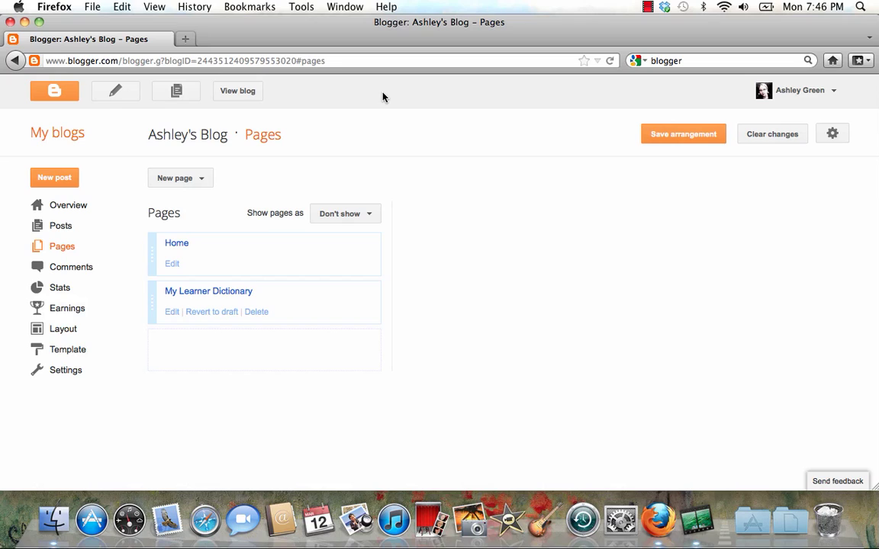
Set pages to show as top tabs again and save the arrangement
click(364, 221)
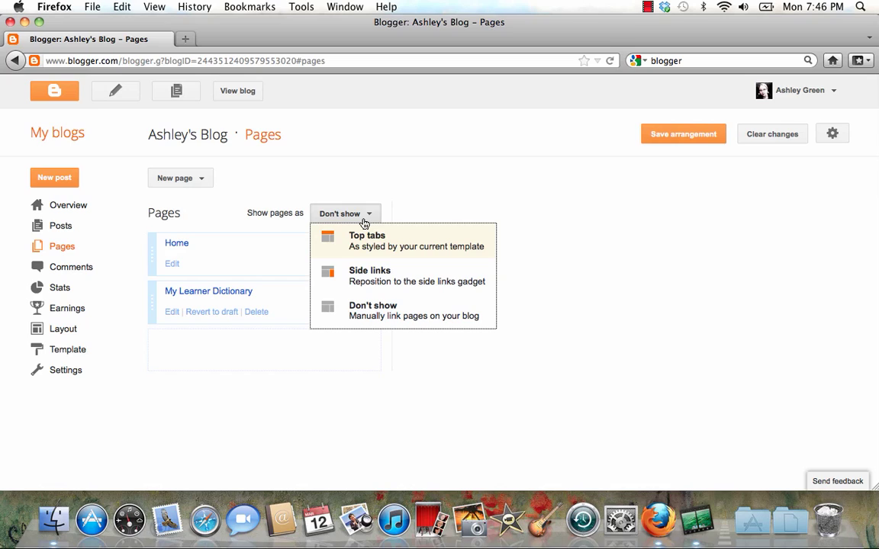
click(361, 248)
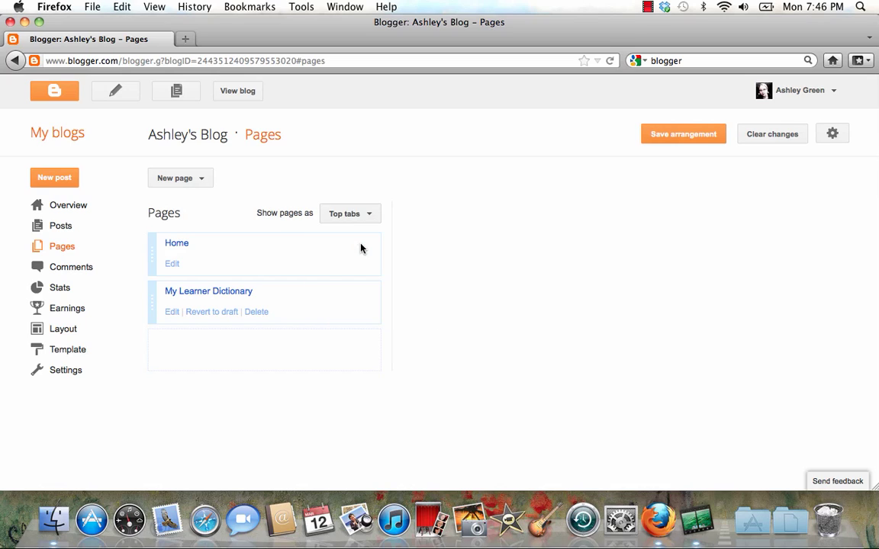
click(676, 137)
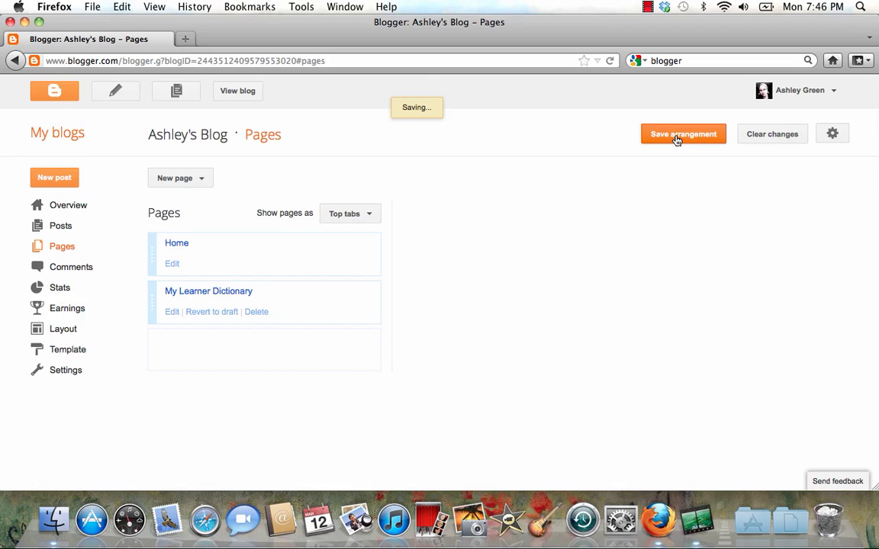
Publish a new blank page titled 'Timed Readings'
click(186, 172)
click(213, 206)
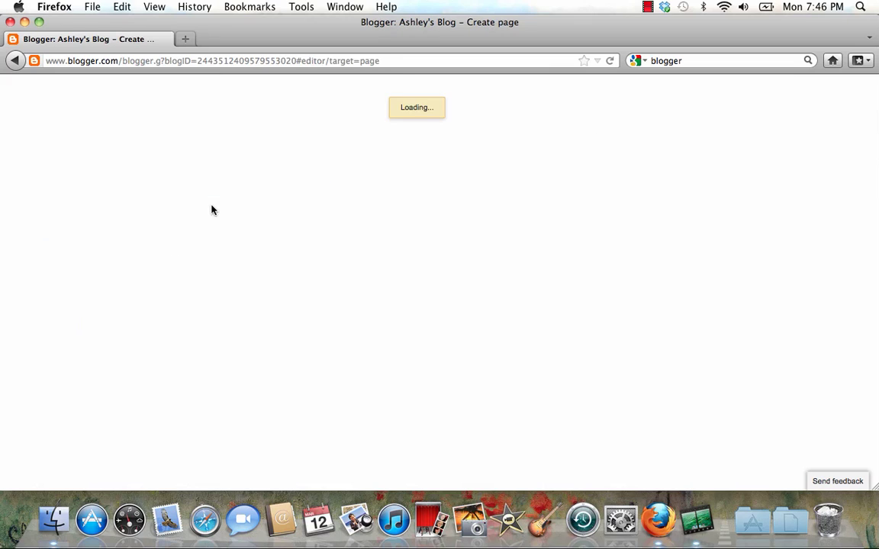
click(189, 91)
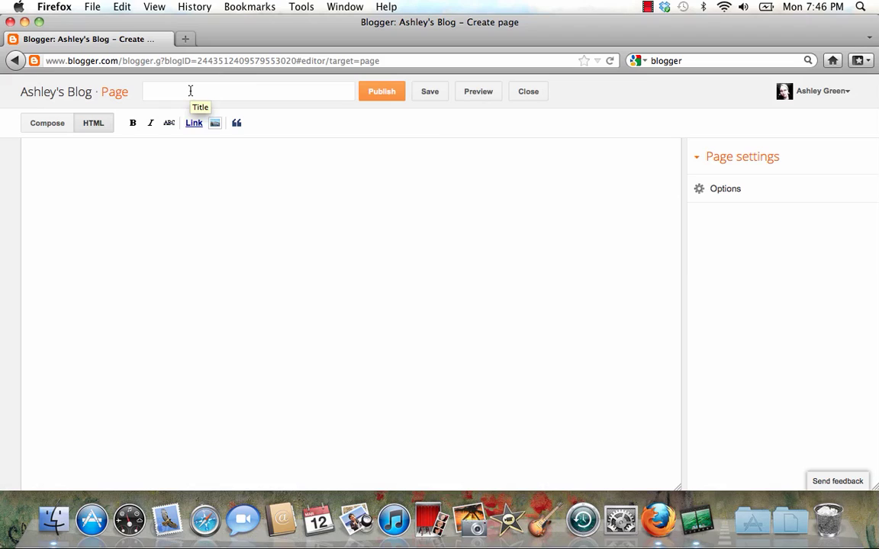
text(Timed Readings)
click(387, 93)
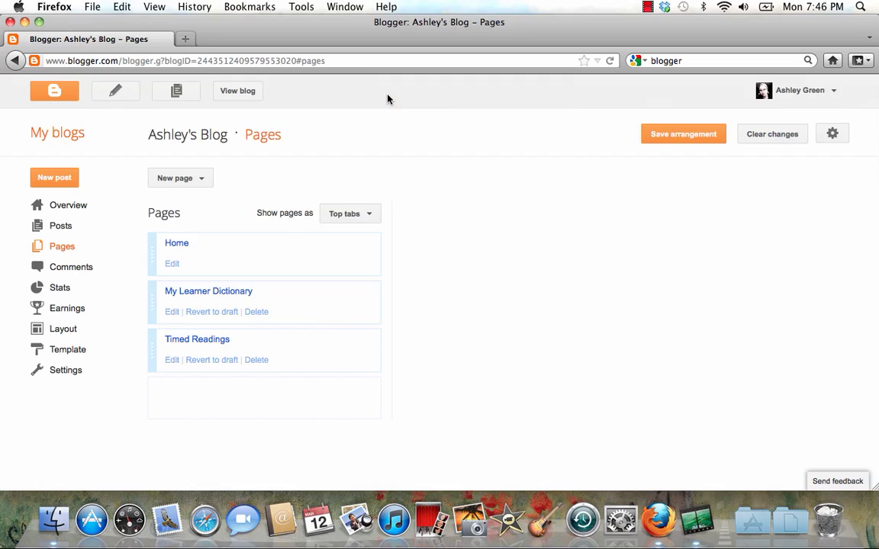
Publish another blank page titled 'Writing'
click(201, 178)
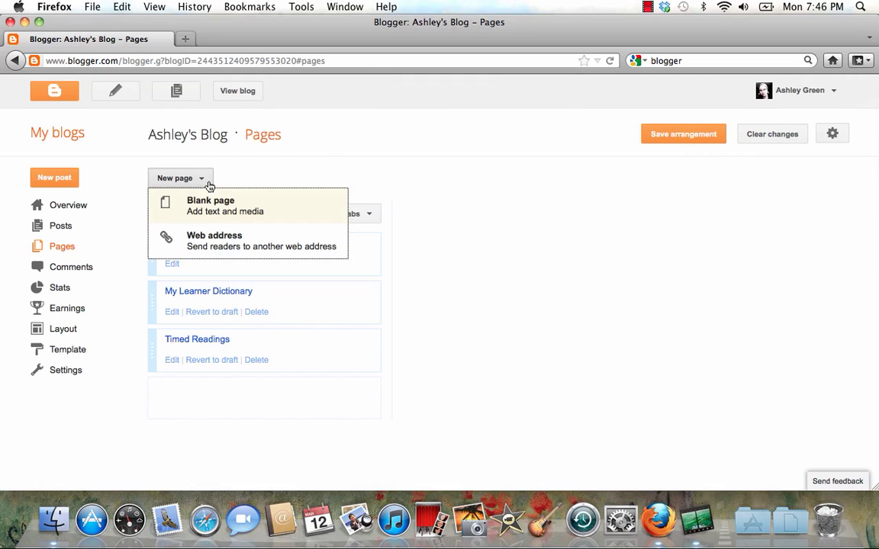
click(231, 216)
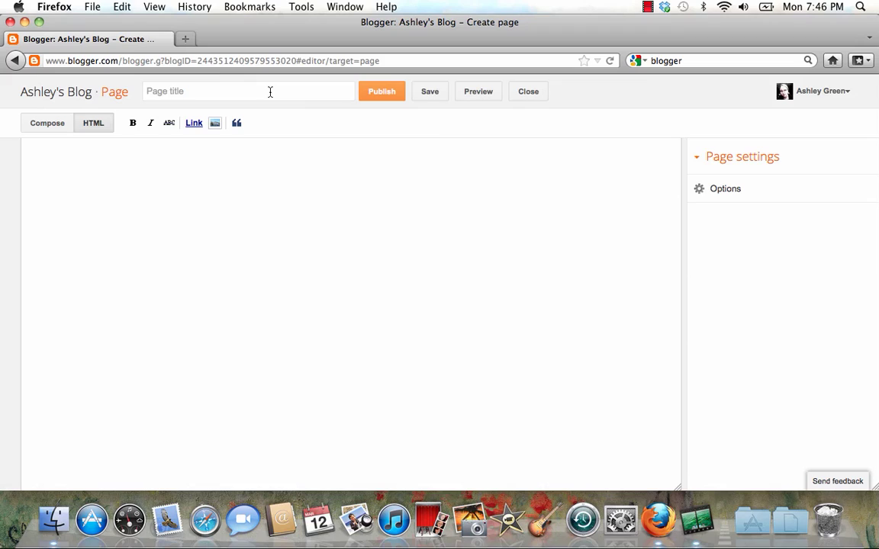
click(270, 92)
text(Writing)
click(383, 92)
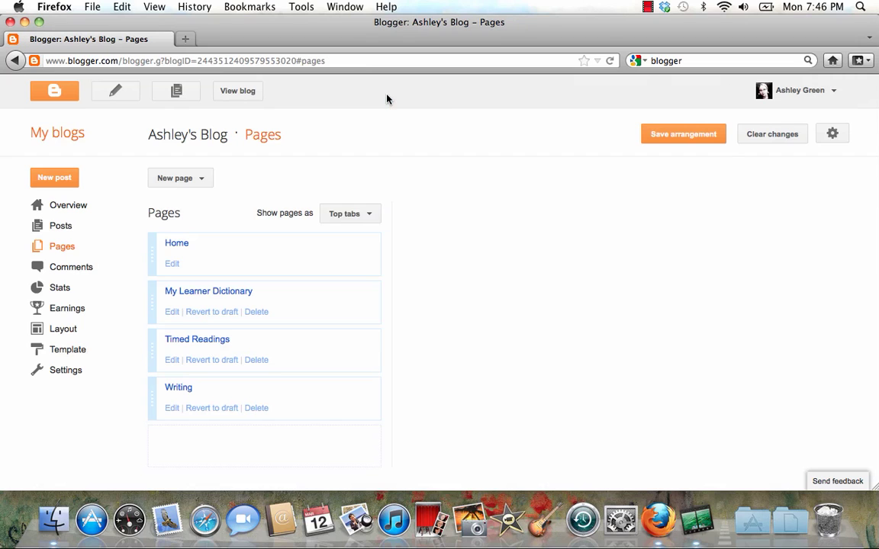
View the live blog, open the My Learner Dictionary page, then back out of its editor
click(236, 97)
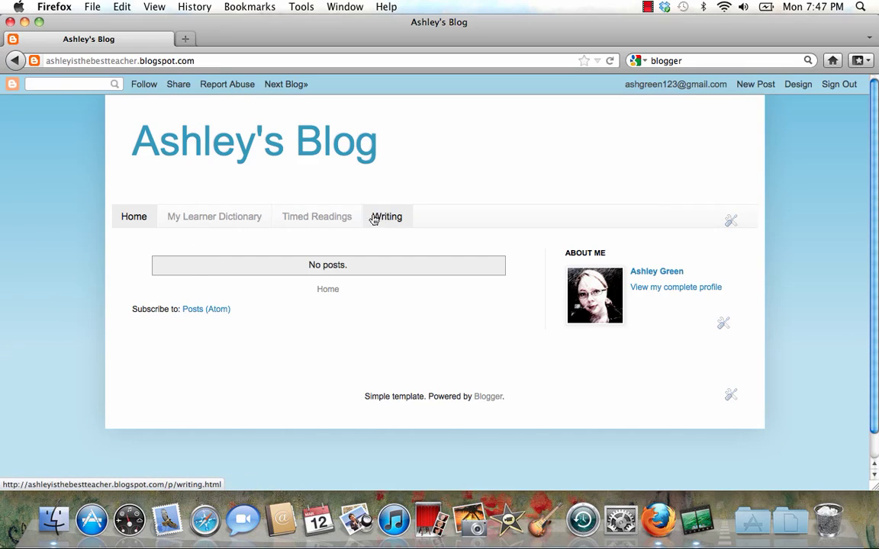
click(196, 222)
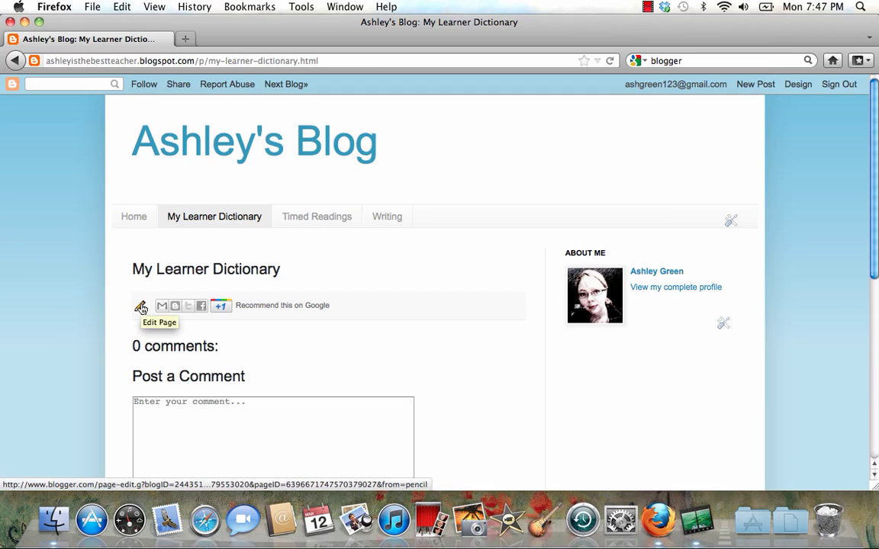
click(141, 308)
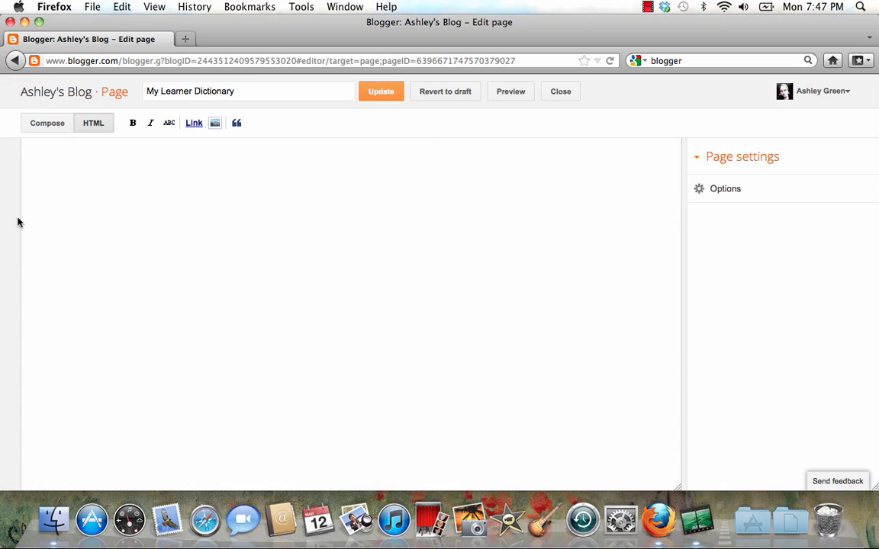
click(15, 61)
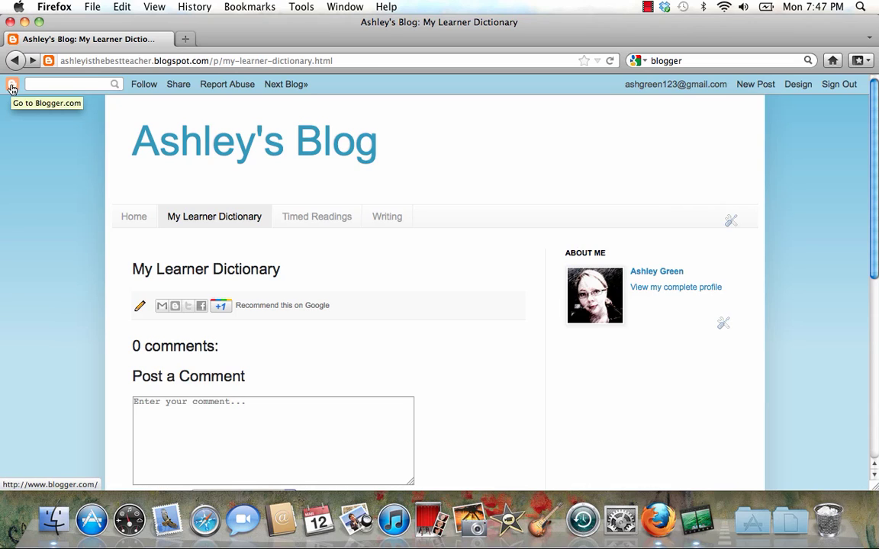
From the Blogger dashboard, open the new blog and start a new post
click(12, 85)
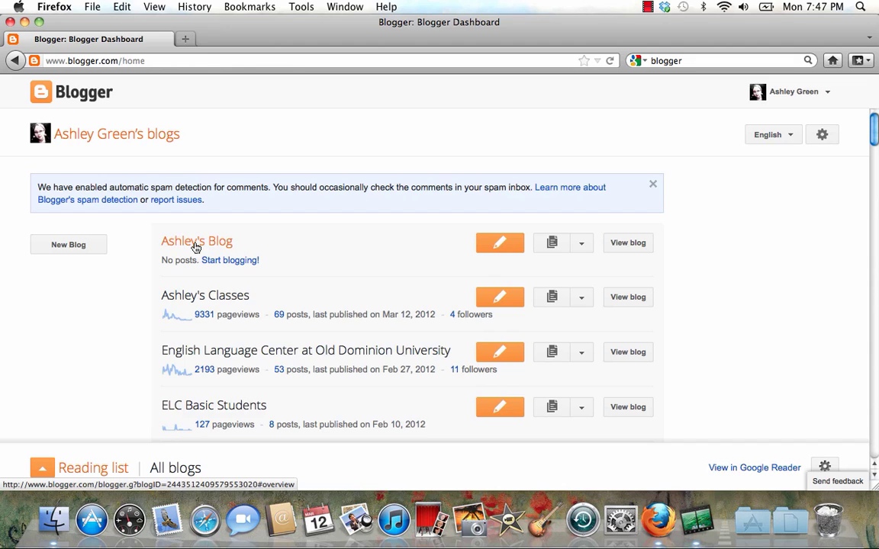
click(195, 243)
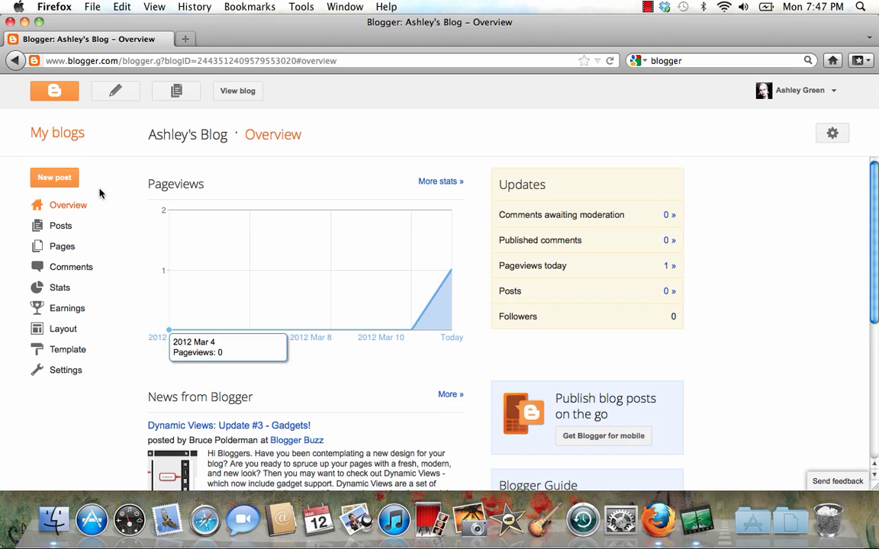
click(51, 180)
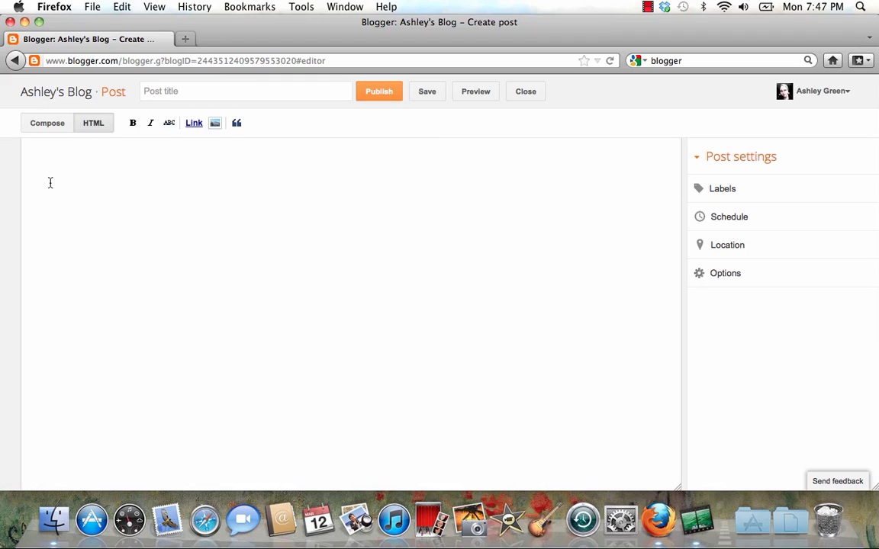
Title the post 'Hello' and put the editor in Compose mode
click(156, 91)
text(Hello)
click(43, 123)
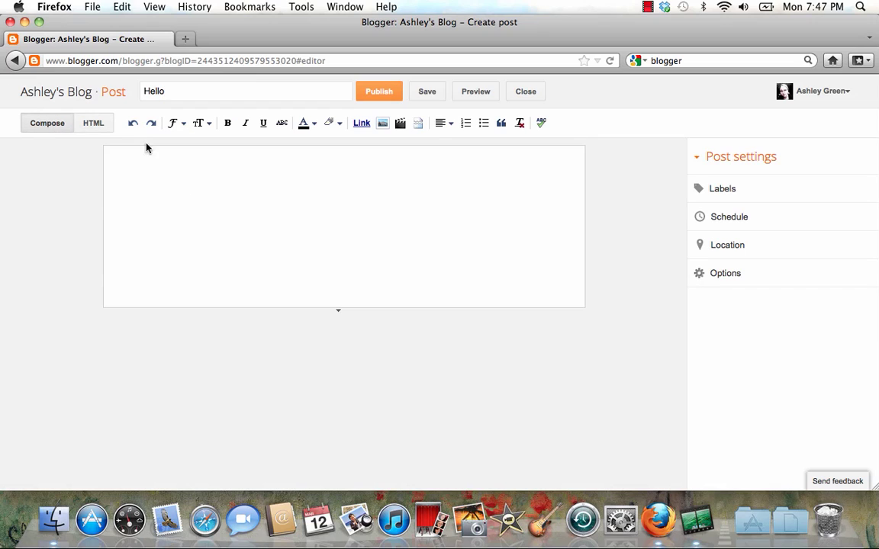
click(90, 126)
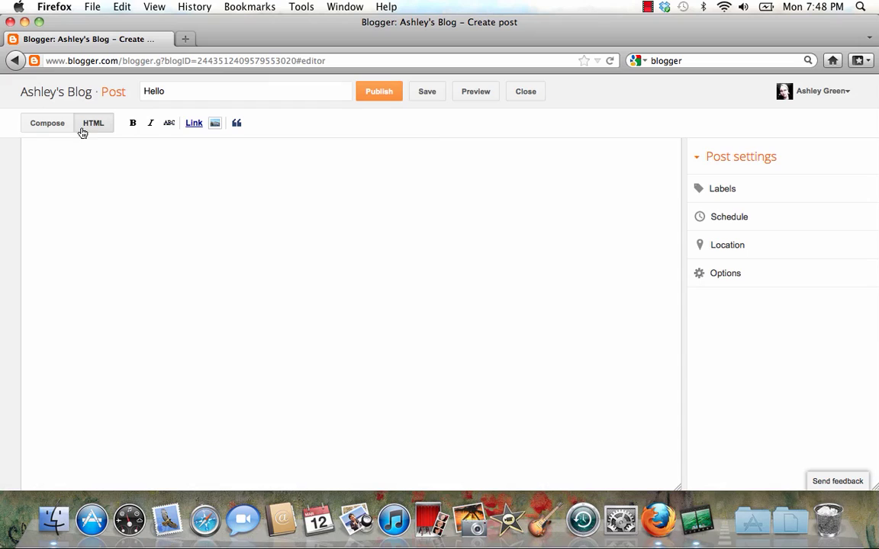
click(51, 127)
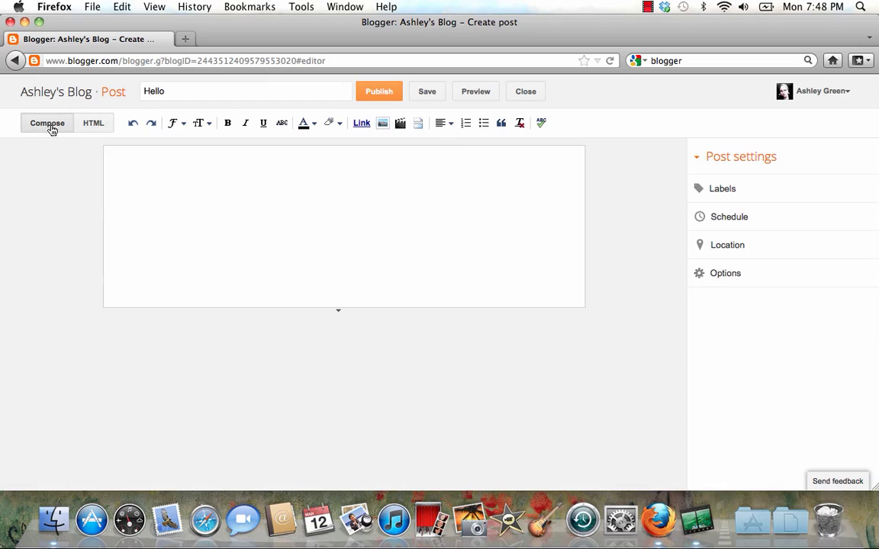
Write a body introducing the author as from Louisiana, liking good food and watching movies
click(125, 174)
text(Hi, my name i)
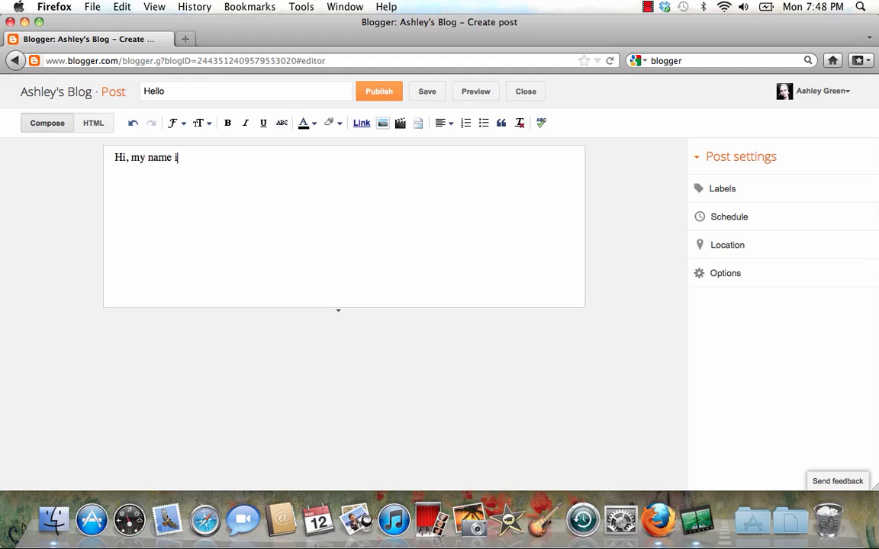
text(s Ashley. I"m f)
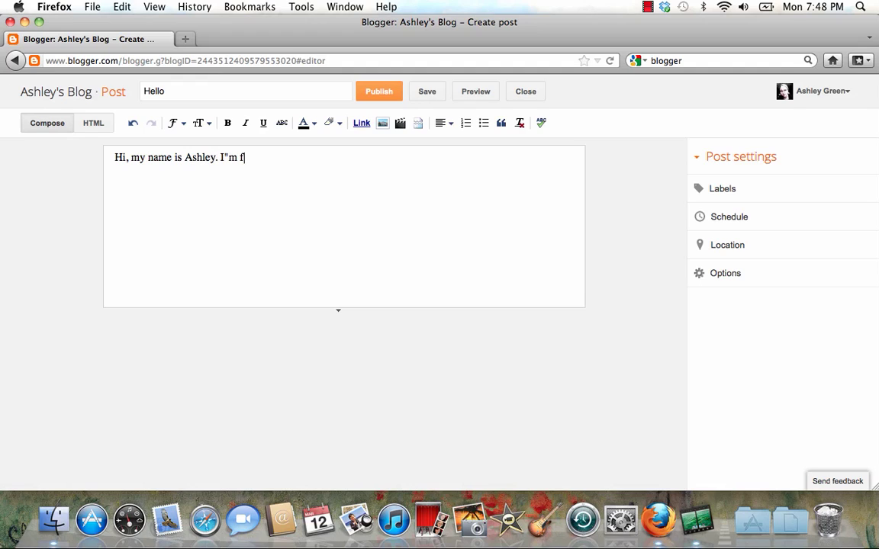
text(rom Louisiana and I )
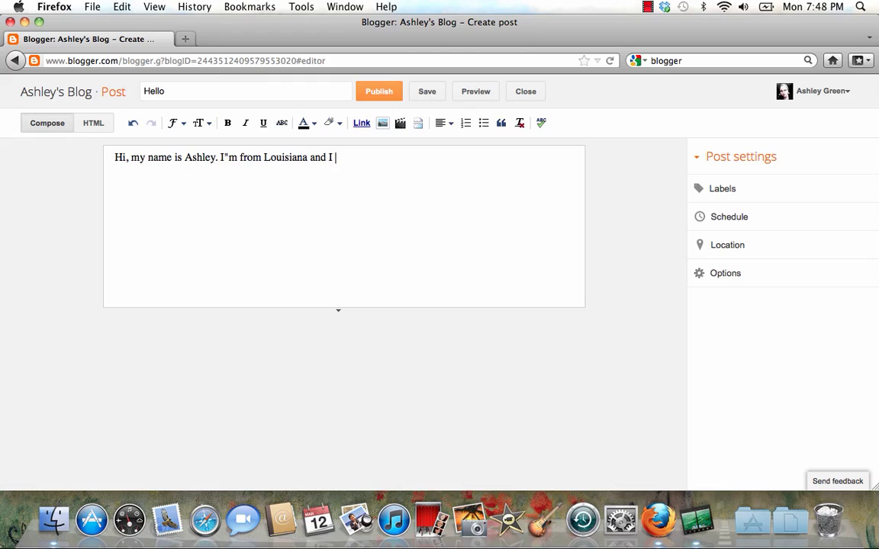
text(like to eat)
key(BackSpace)
text(,)
key(BackSpace)
key(BackSpace)
text(good food )
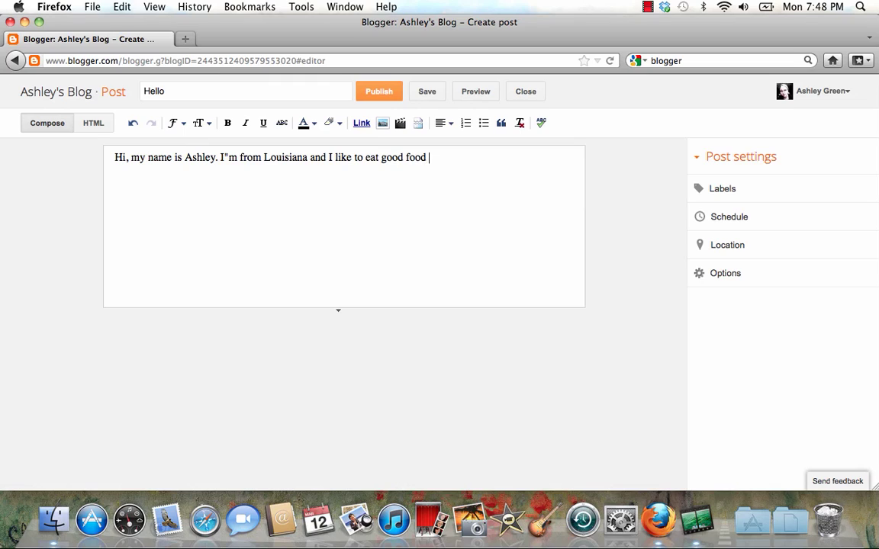
text(and watch movies.)
Correct the typo I"m to I'm in the post body
click(230, 158)
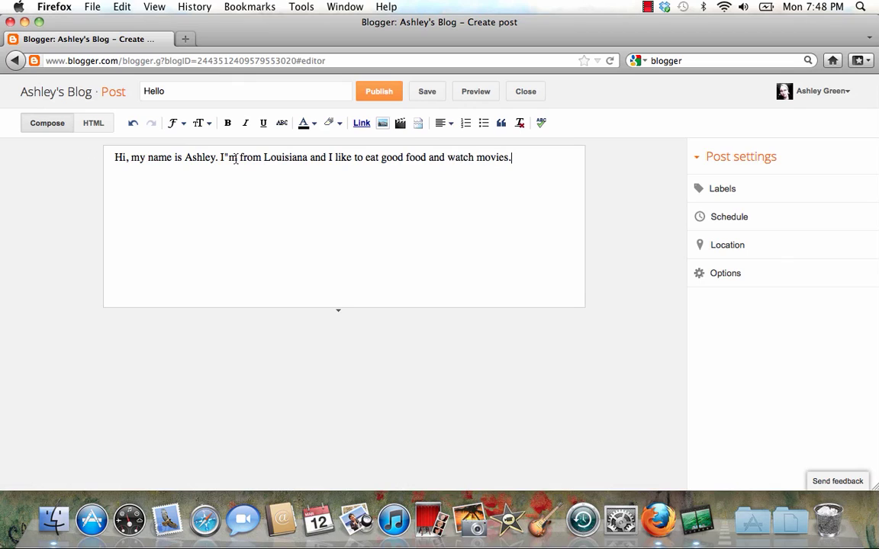
key(BackSpace)
text(')
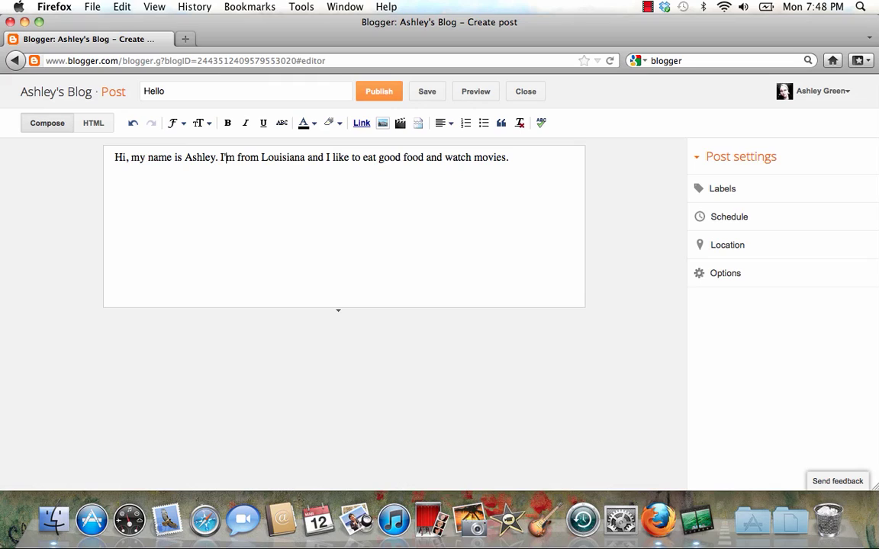
click(516, 159)
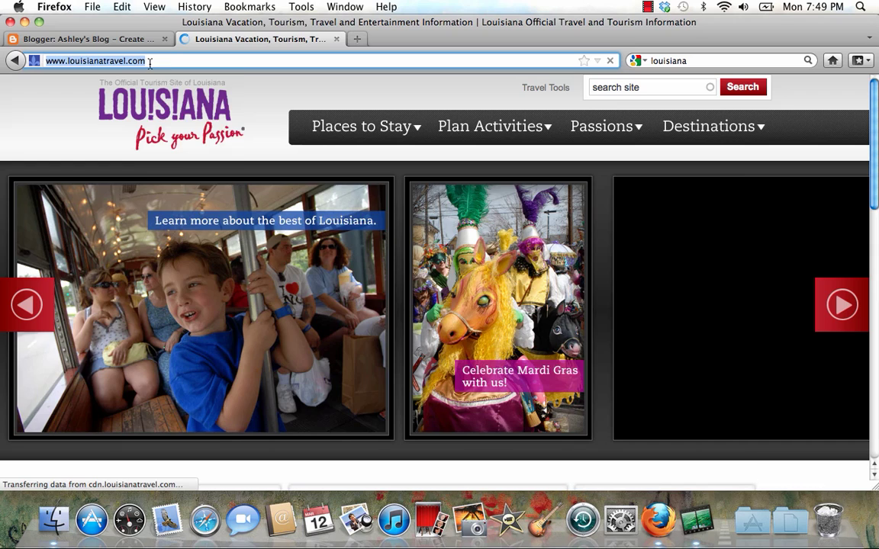
Copy the louisianatravel.com address, return to the Hello draft, and postpone the Flash update
right_click(151, 63)
click(177, 107)
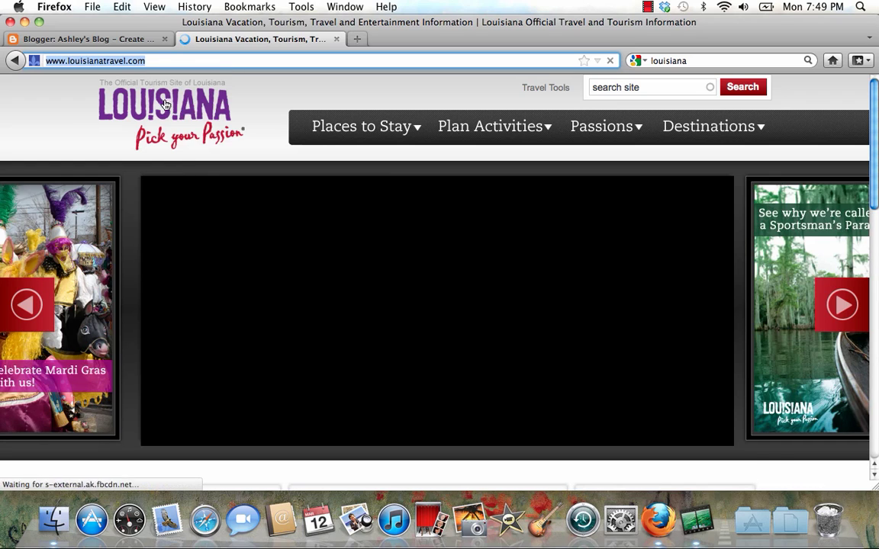
click(116, 38)
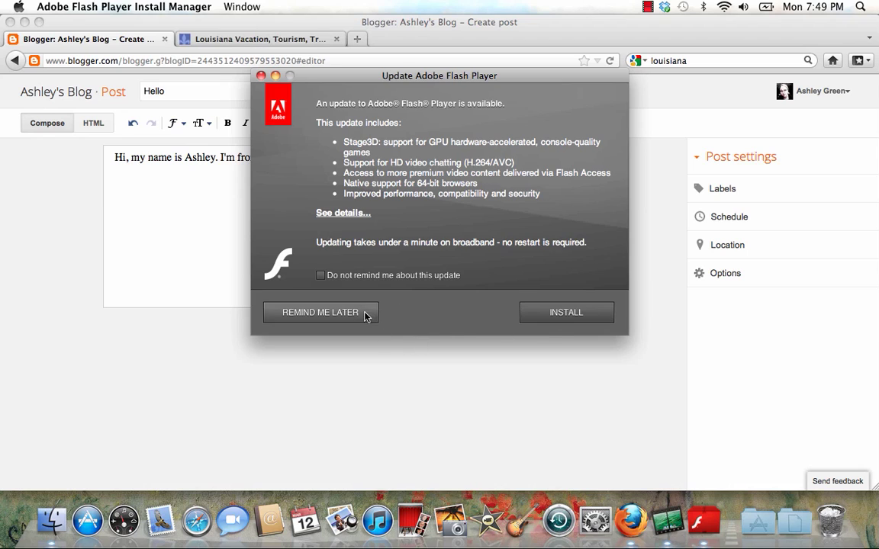
click(362, 319)
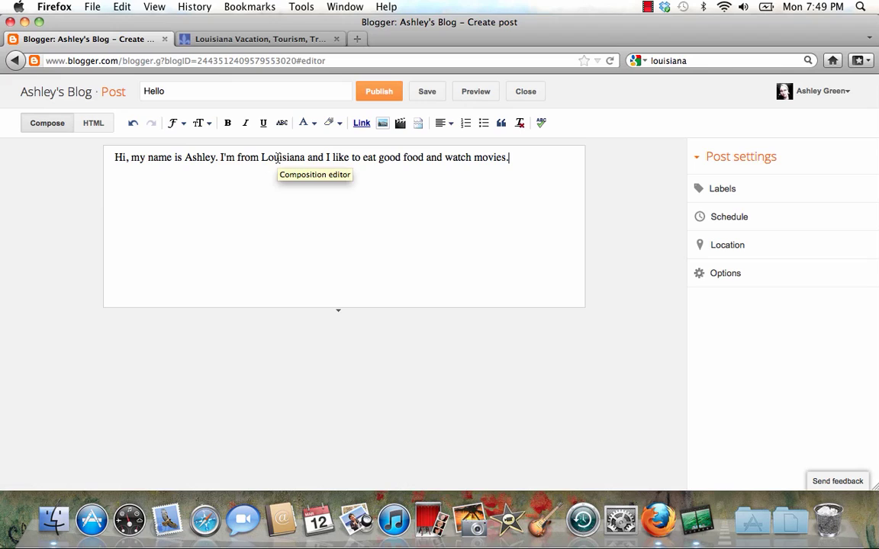
double_click(277, 158)
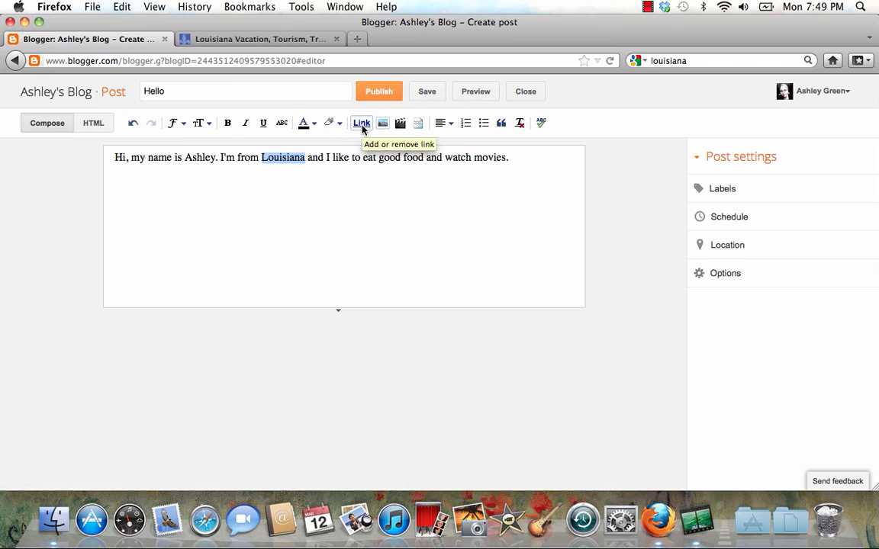
click(361, 125)
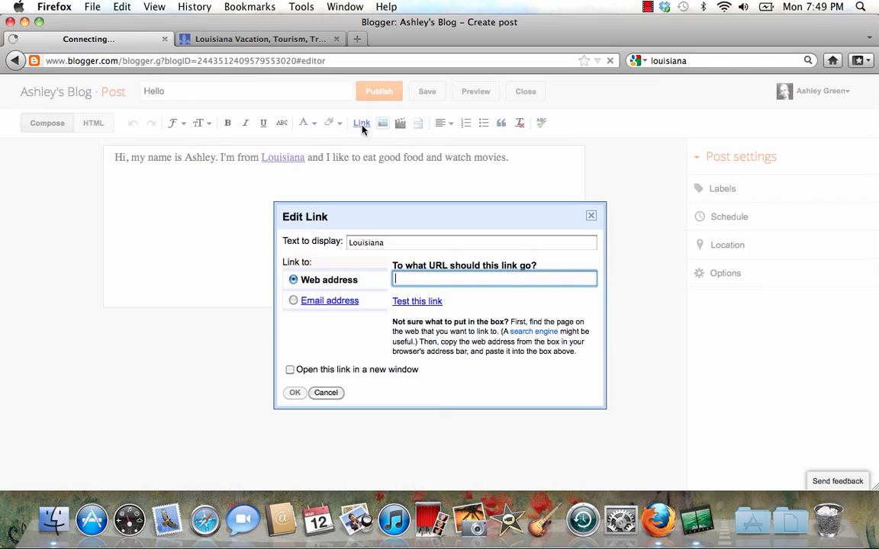
right_click(398, 279)
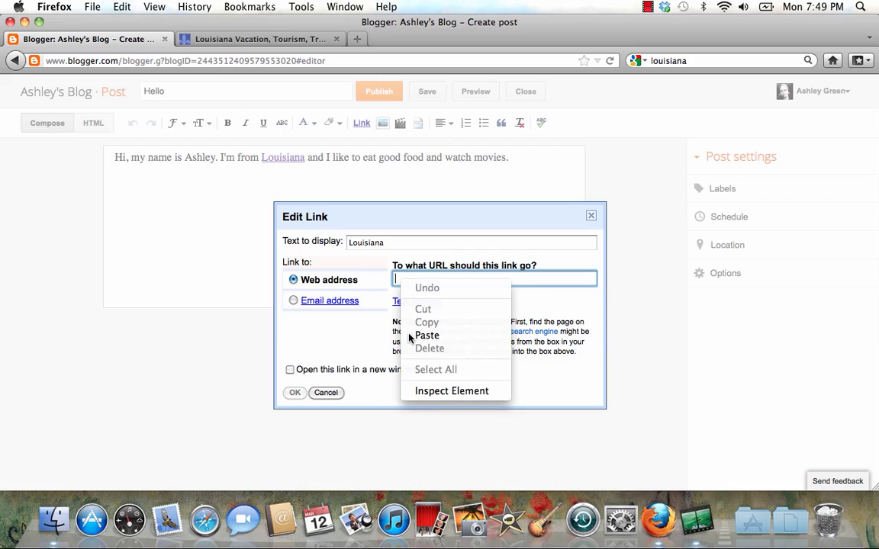
click(411, 336)
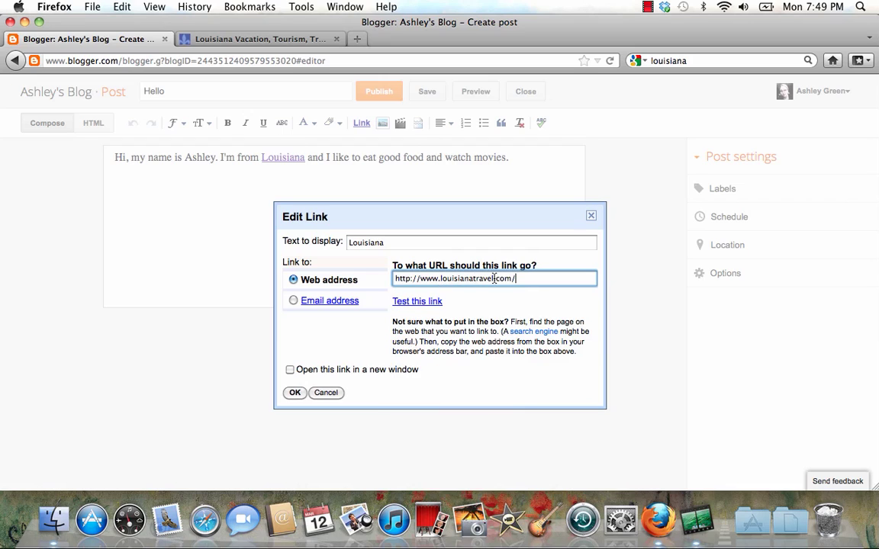
click(290, 369)
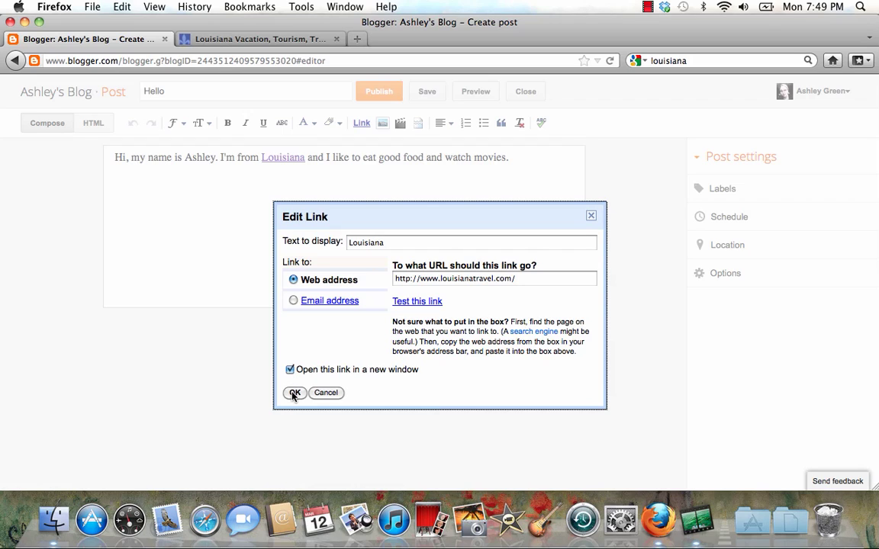
click(295, 392)
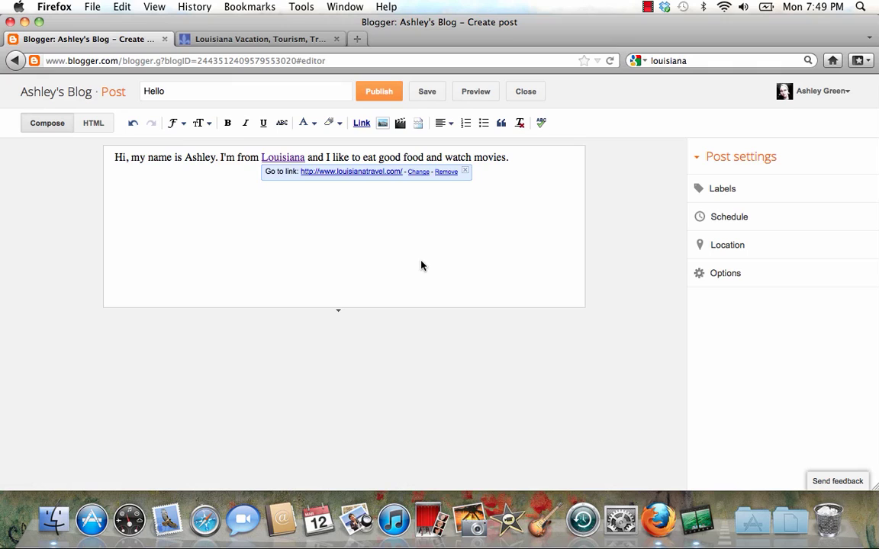
click(421, 264)
Publish the Hello post, view the live blog, and close both Louisiana tabs
click(376, 93)
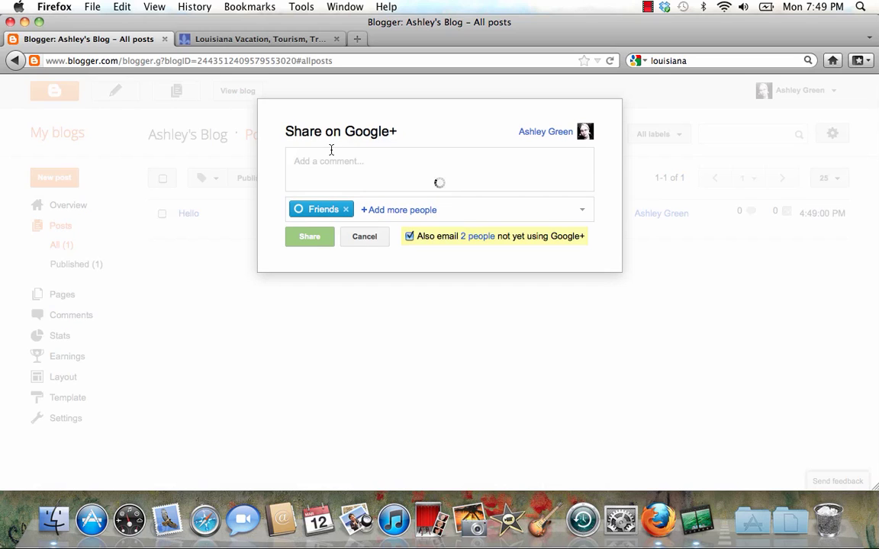
click(358, 239)
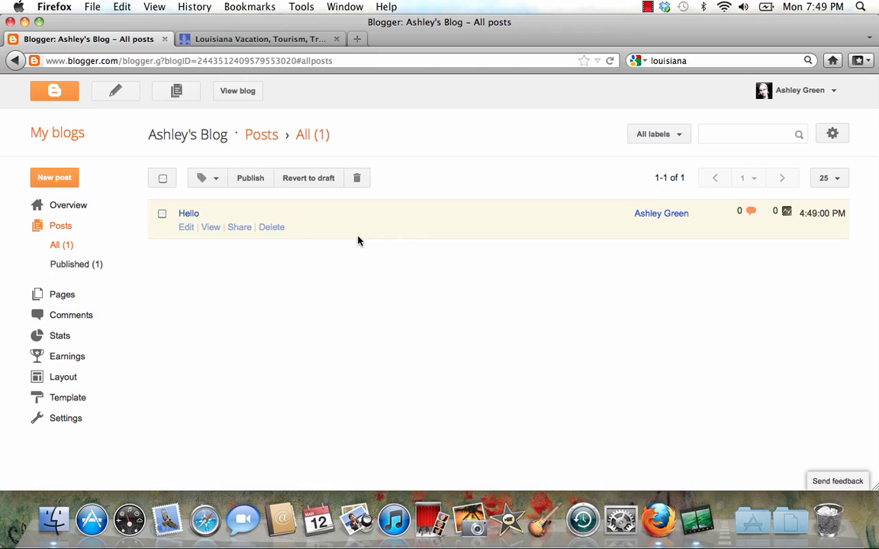
click(237, 92)
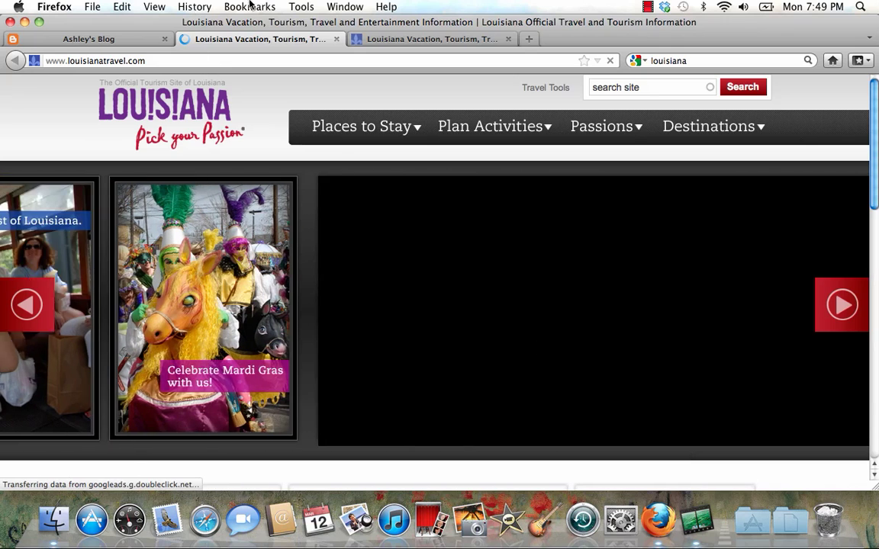
click(337, 39)
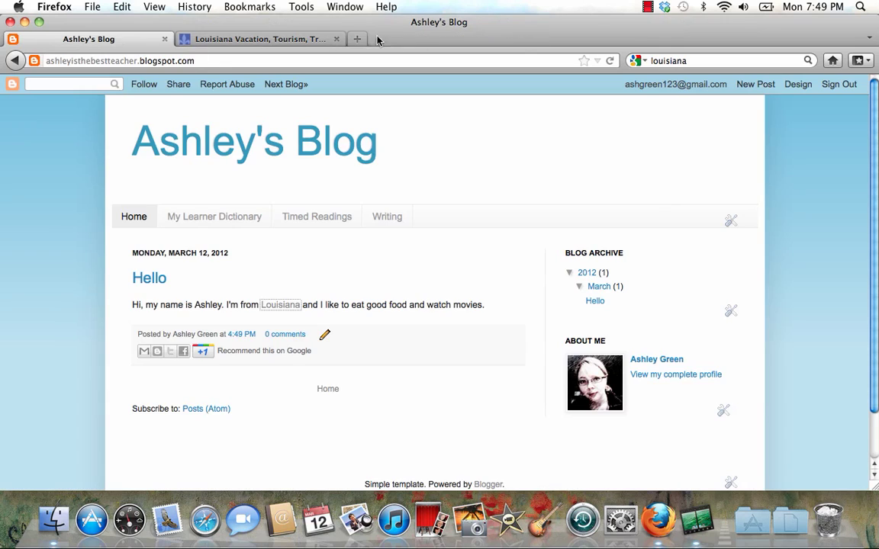
click(337, 40)
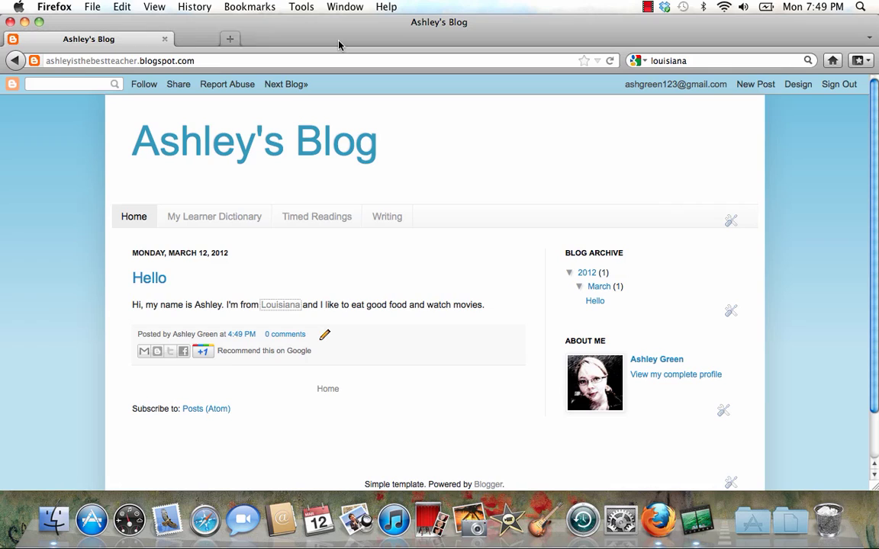
Add the labels reading, listening, speaking, writing to the Hello post and update it
click(325, 337)
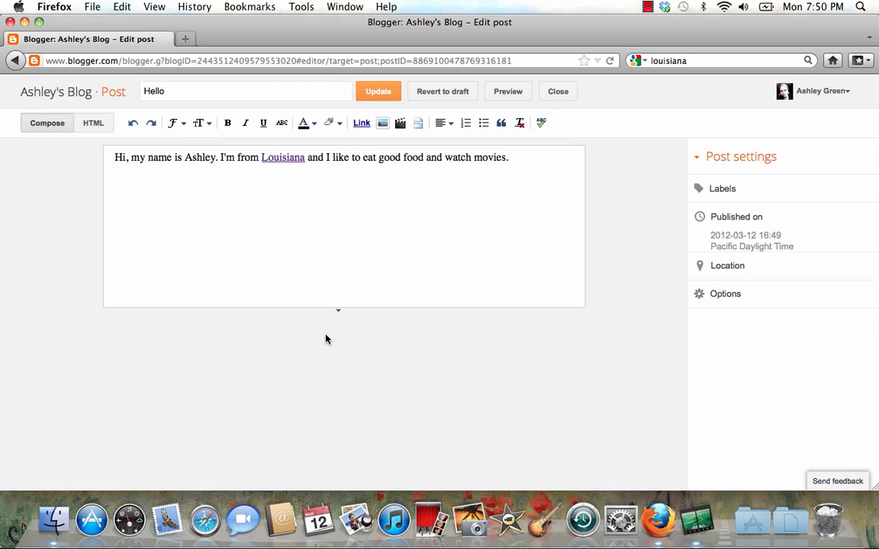
click(727, 196)
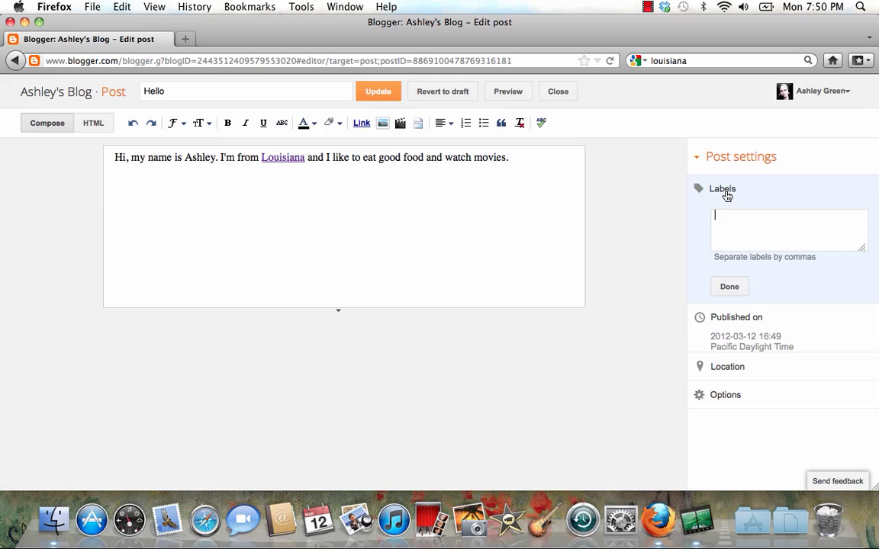
text(reading, listening, speak)
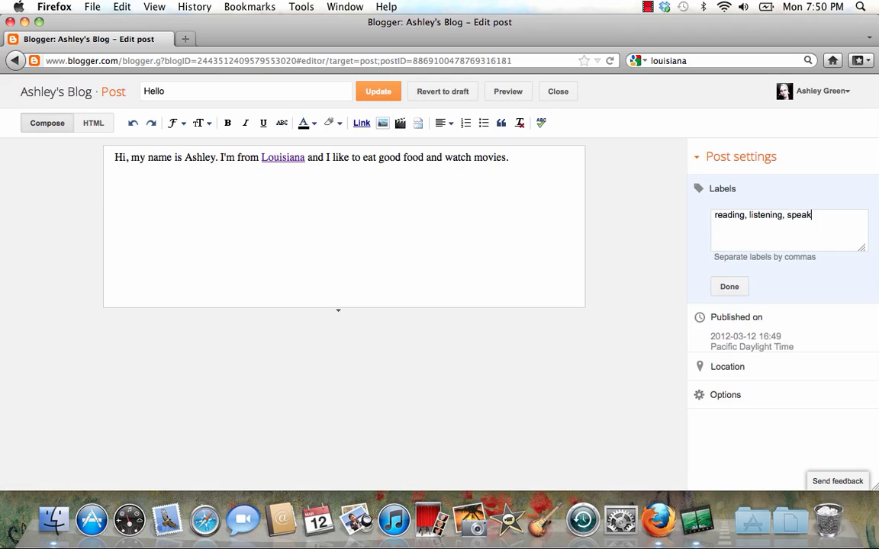
text(ing, writing)
click(735, 291)
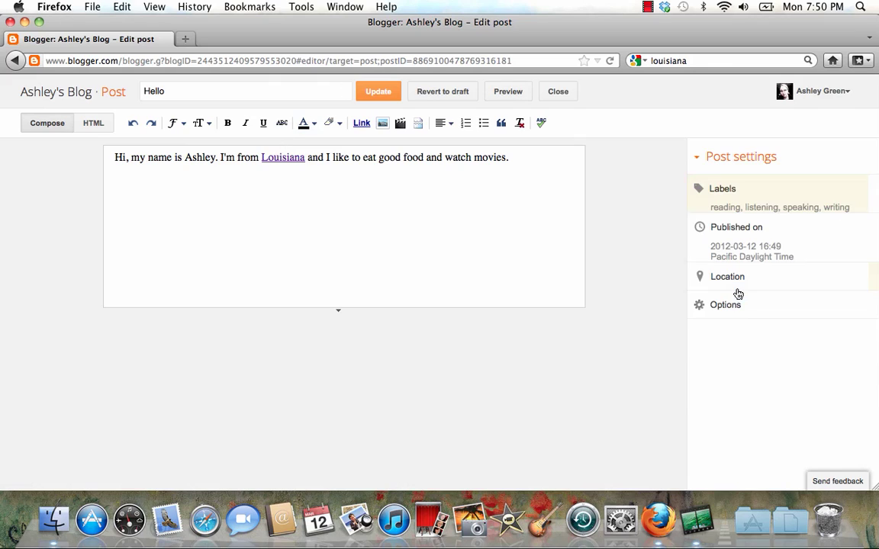
click(377, 93)
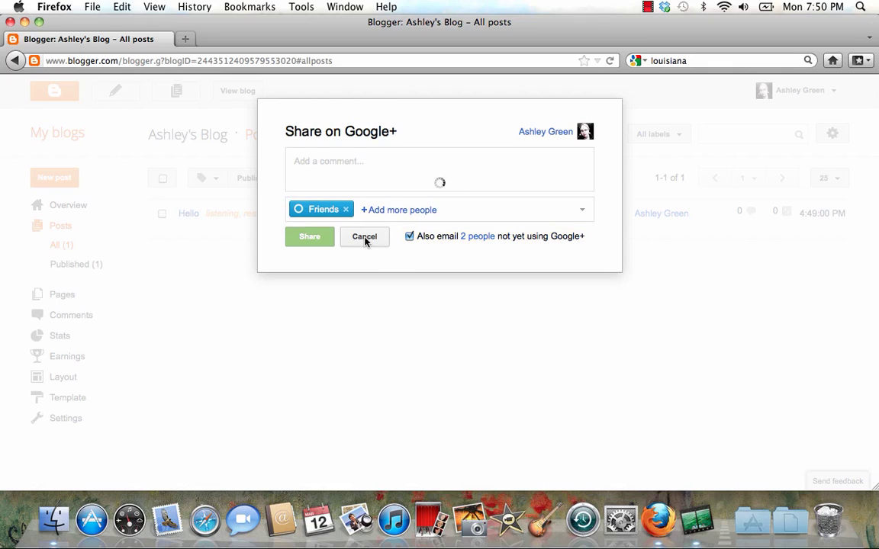
Skip the Google+ share, view the live blog, and scroll to the Hello post's labels
click(364, 238)
click(236, 92)
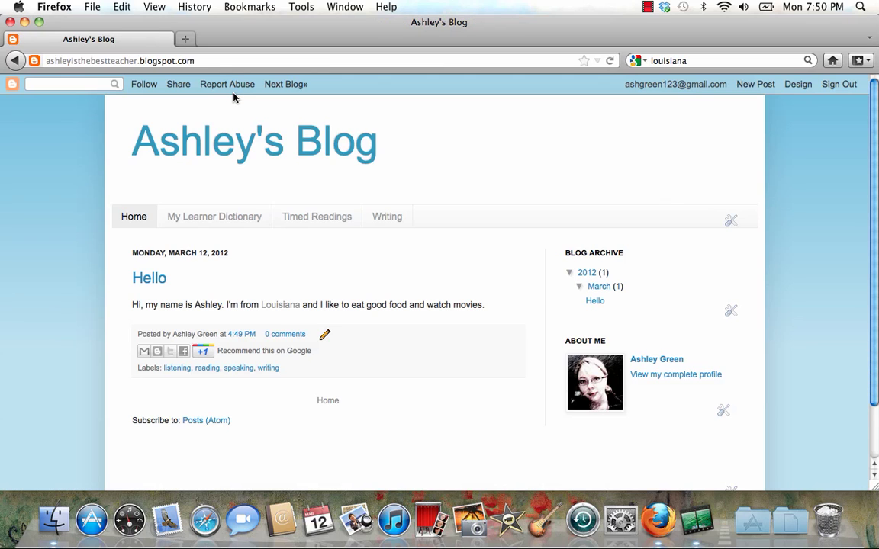
scroll(478, 312, down, 2)
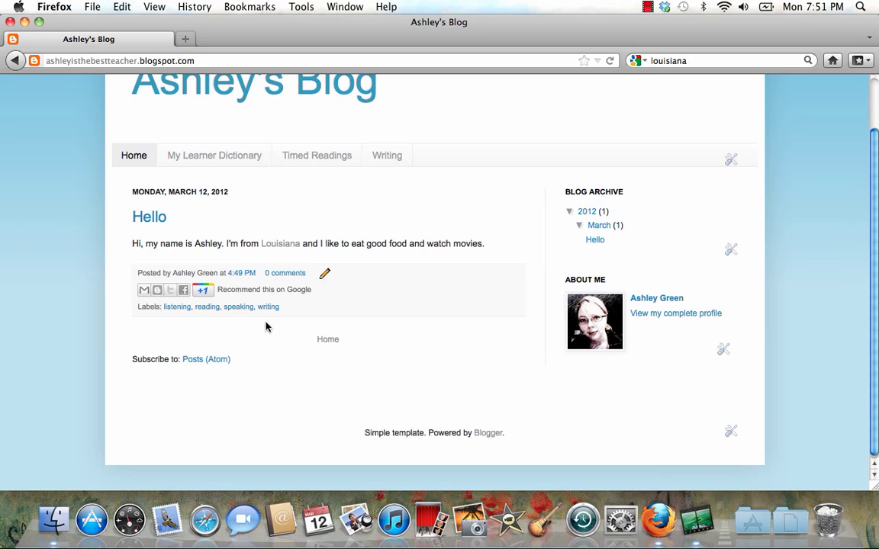
click(875, 84)
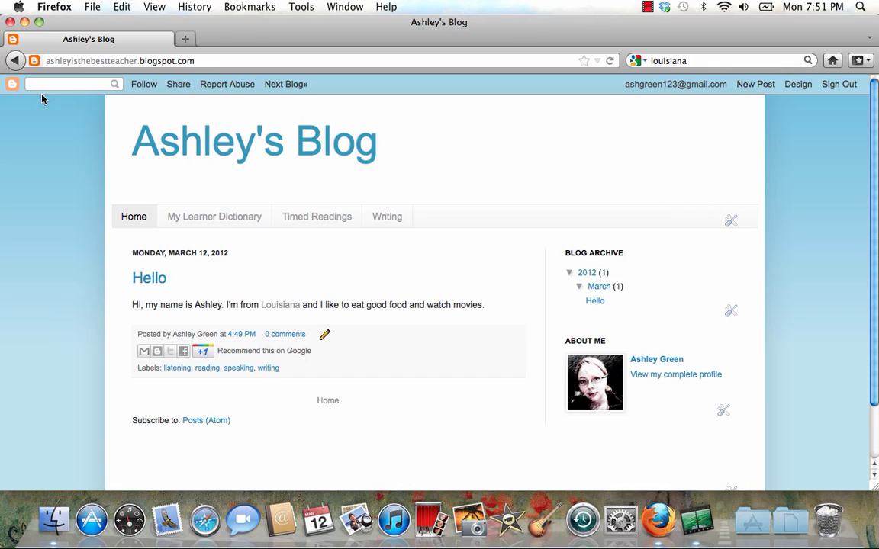
From Ashley's Blog Layout page, add a Follow by Email gadget to the sidebar
click(14, 88)
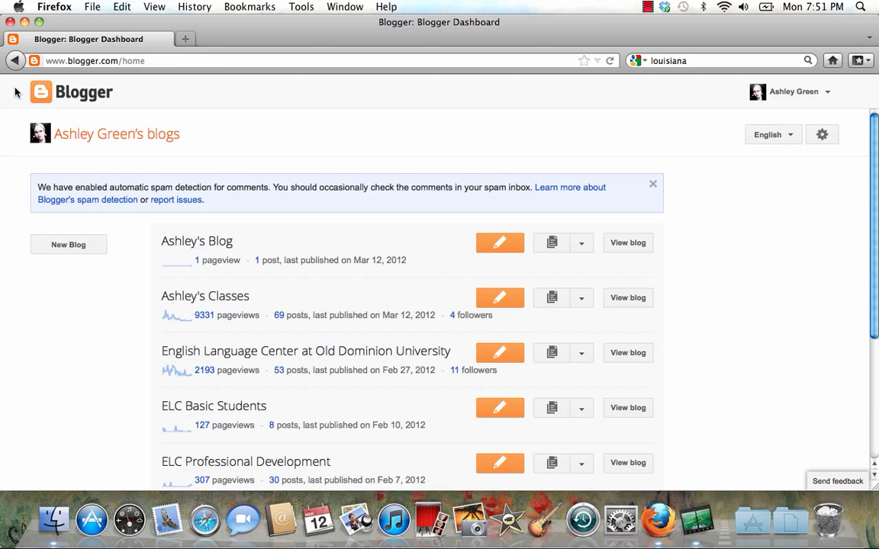
click(199, 244)
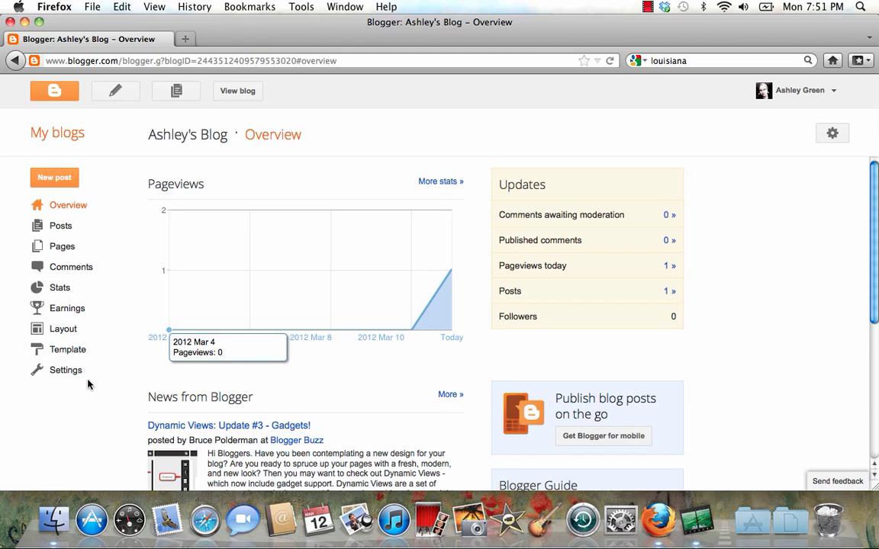
click(68, 330)
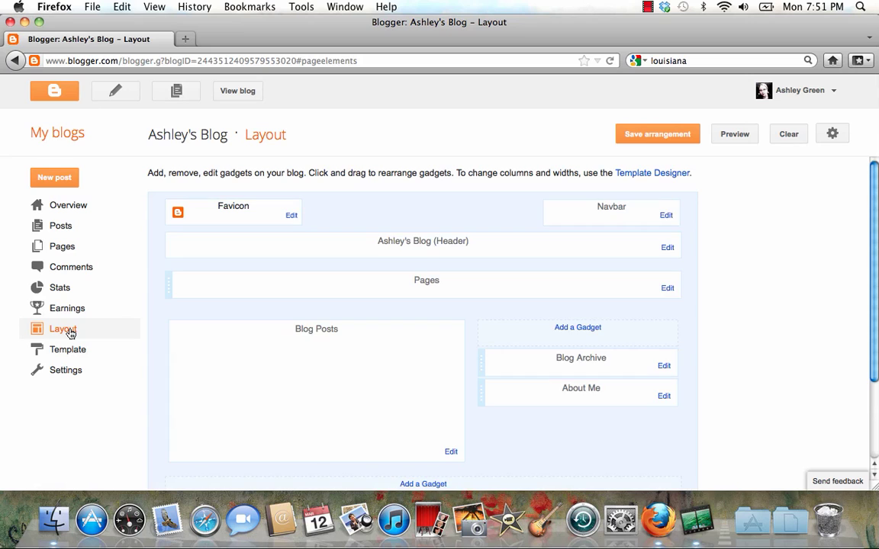
click(572, 329)
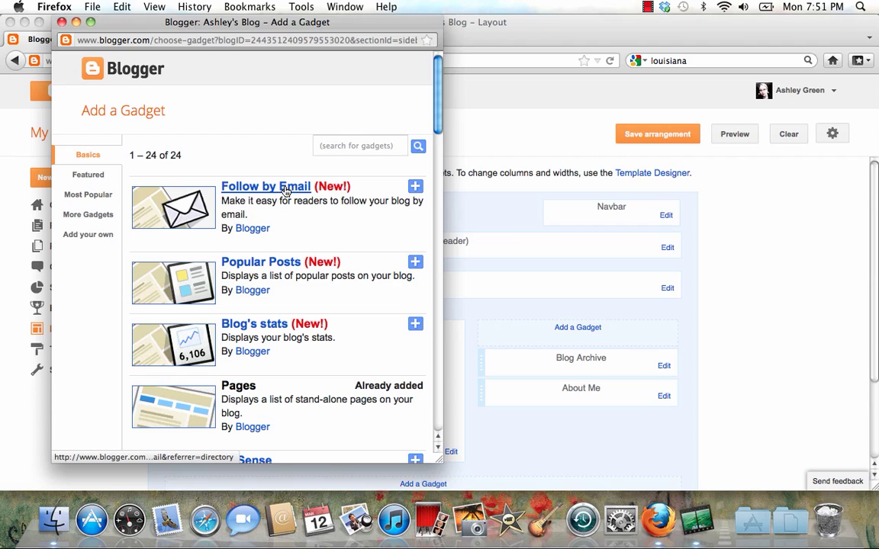
click(285, 190)
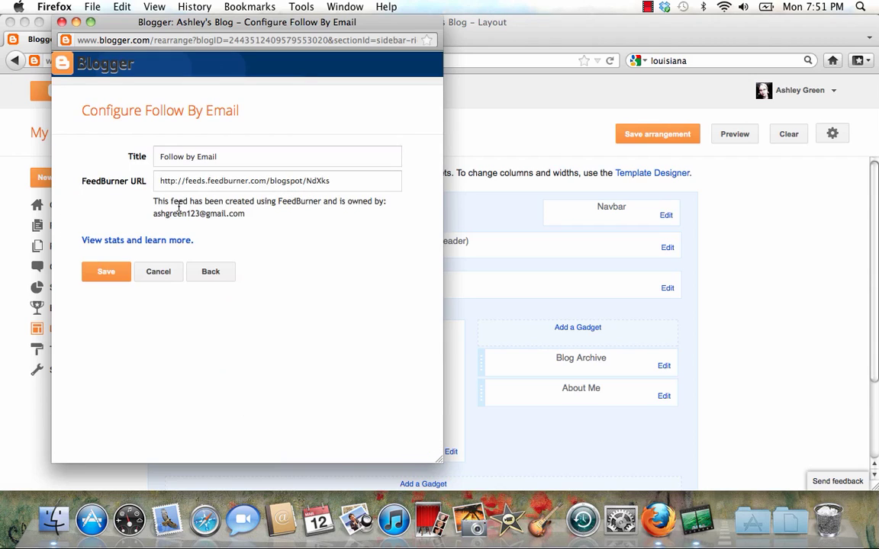
click(108, 280)
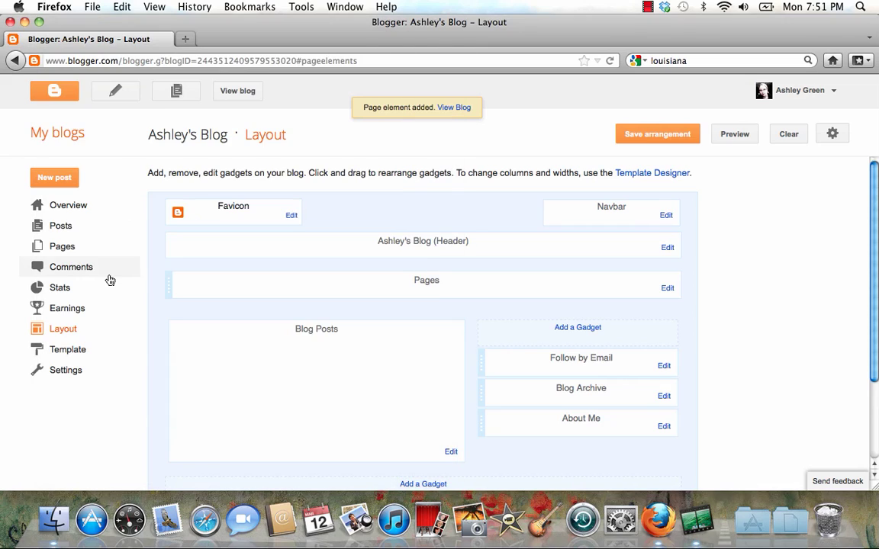
Add a Labels gadget and drag it directly below Follow by Email
click(590, 330)
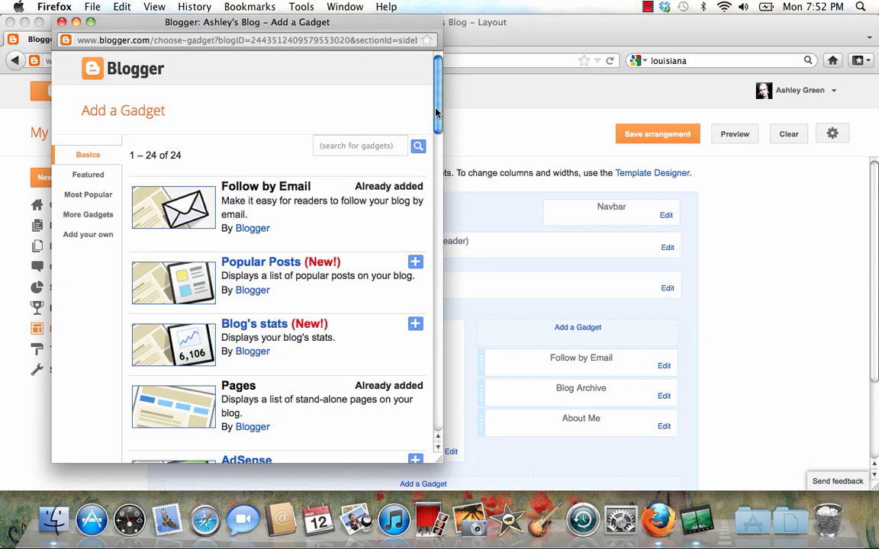
drag(439, 110, 437, 347)
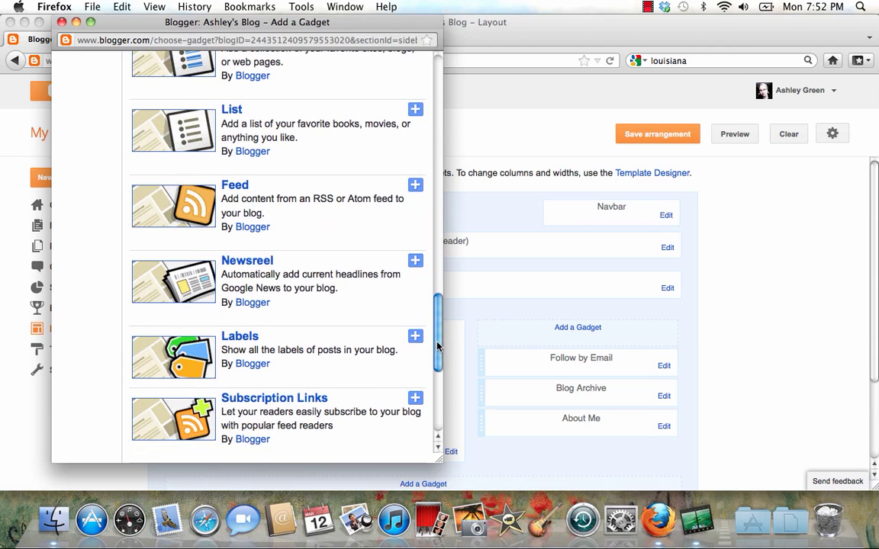
click(241, 336)
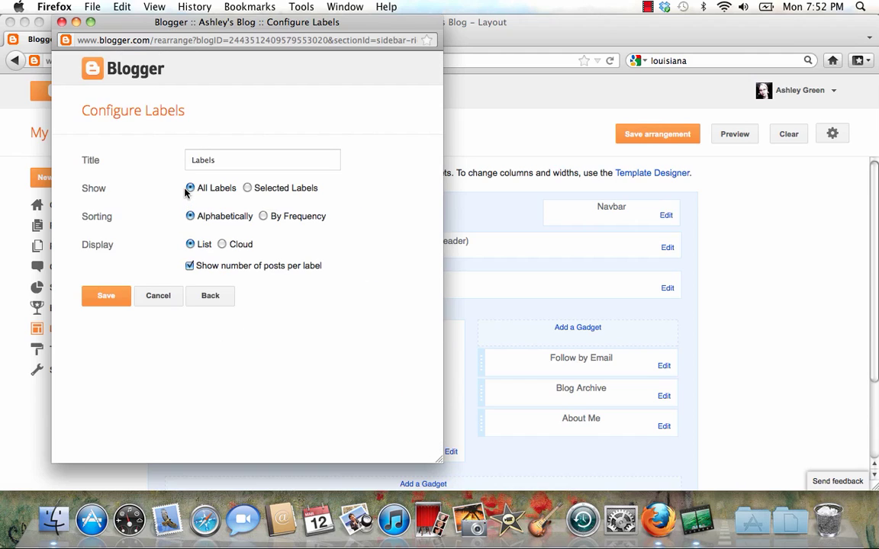
click(105, 303)
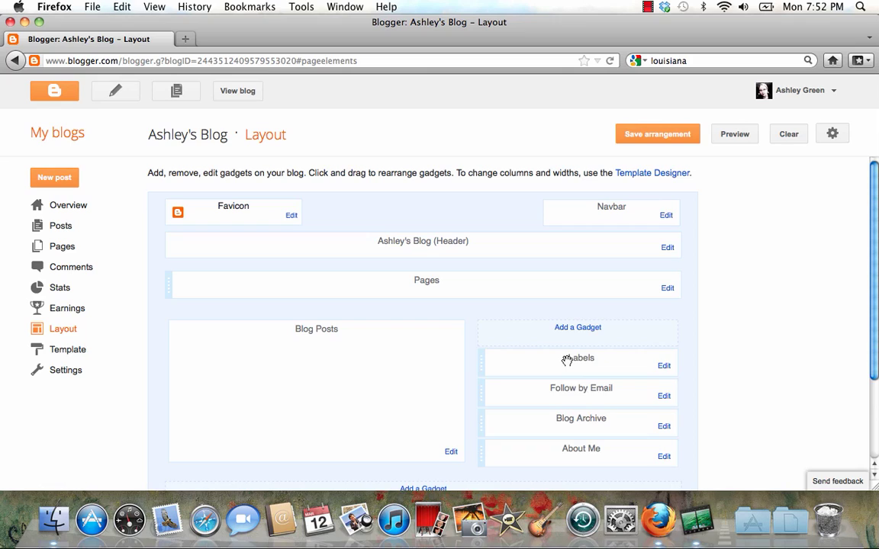
drag(566, 359, 567, 393)
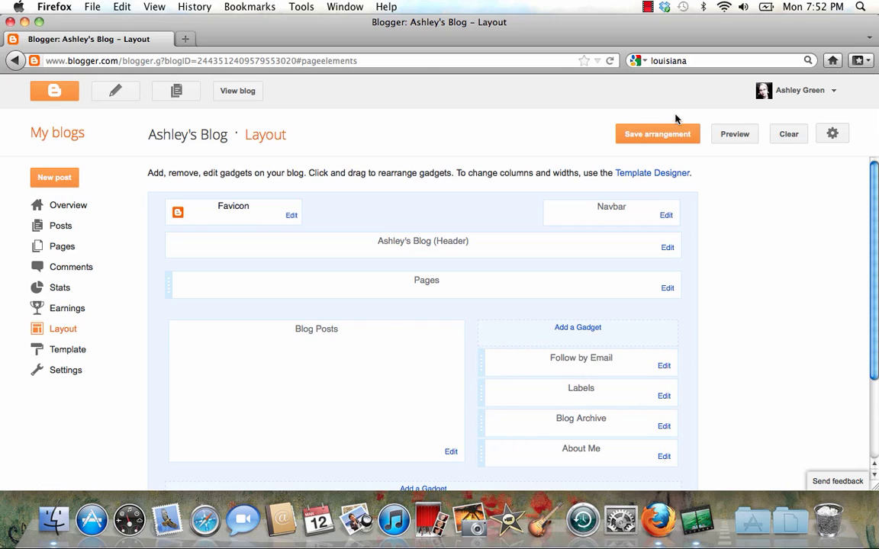
Save the gadget arrangement, then test the Follow by Email box with a partial address and clear it
click(674, 135)
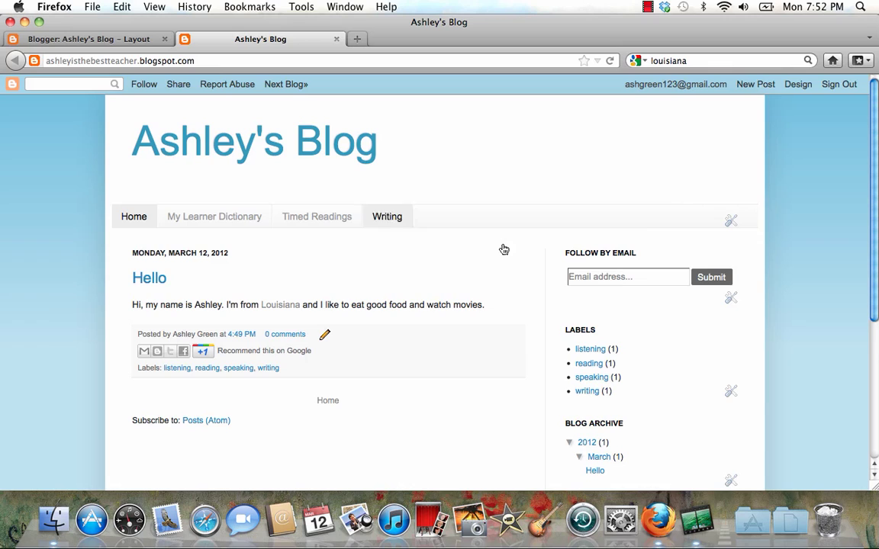
scroll(876, 257, down, 3)
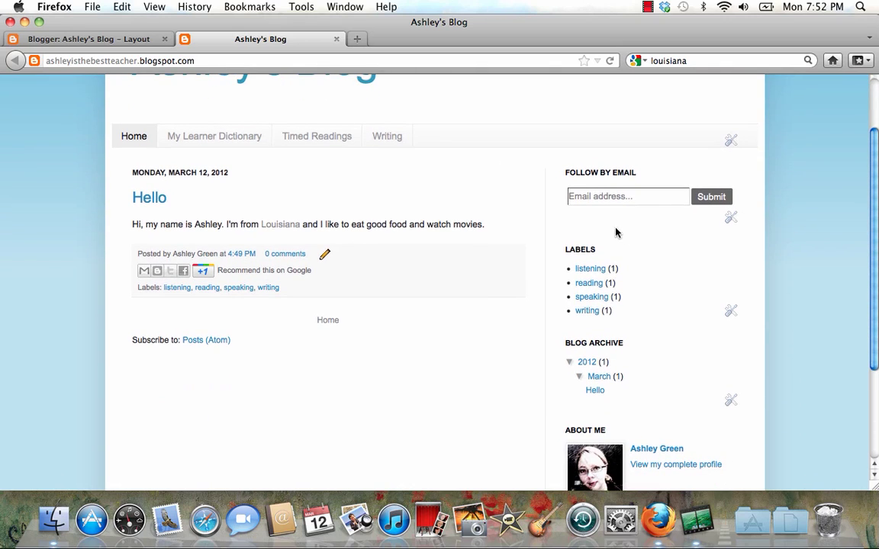
click(604, 199)
text(aegreen)
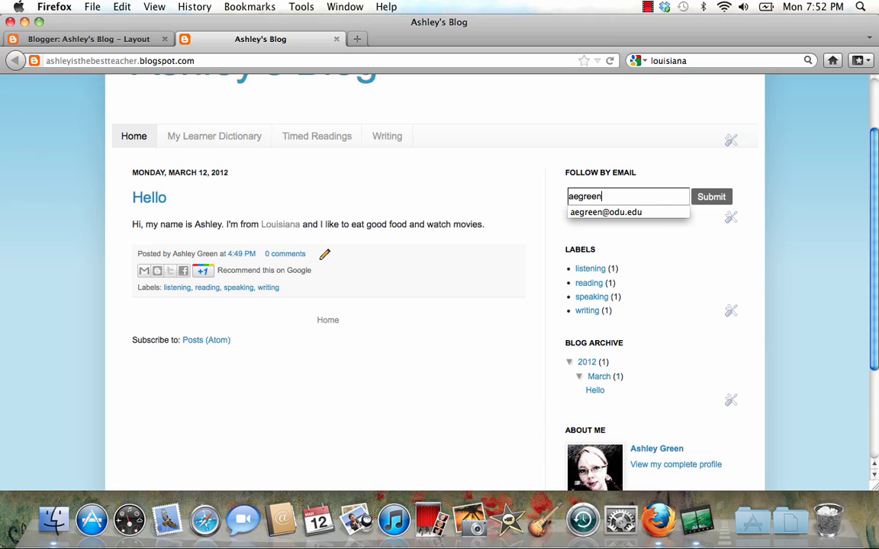
click(643, 261)
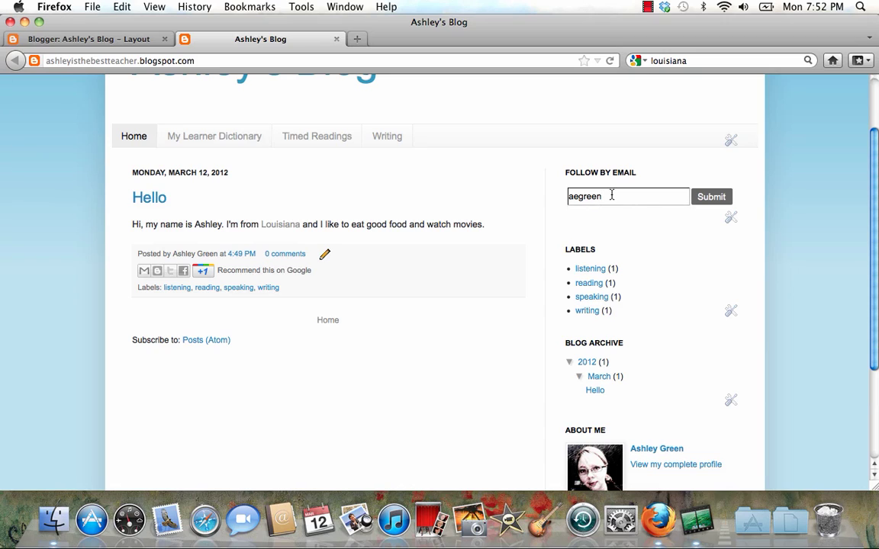
drag(611, 195, 543, 194)
key(BackSpace)
drag(875, 288, 876, 153)
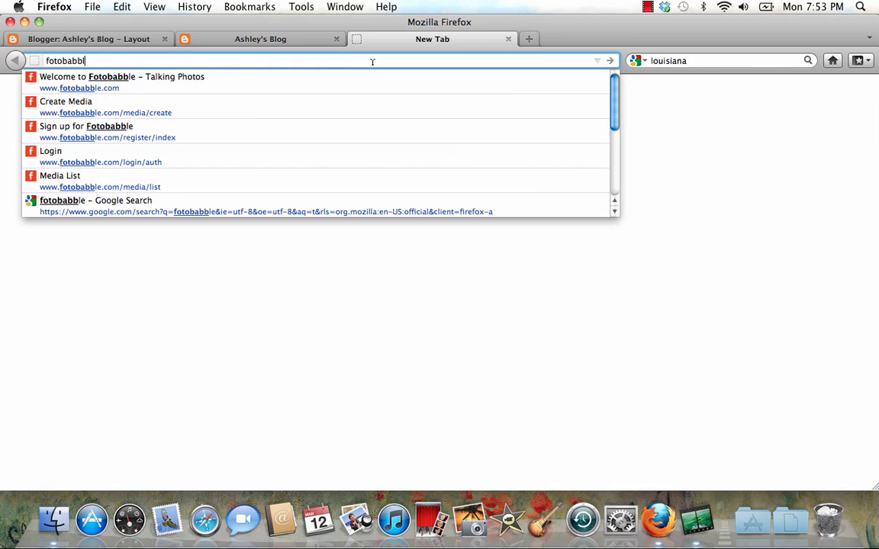
Load fotobabble.com and go to its sign-in page
key(Down)
key(Return)
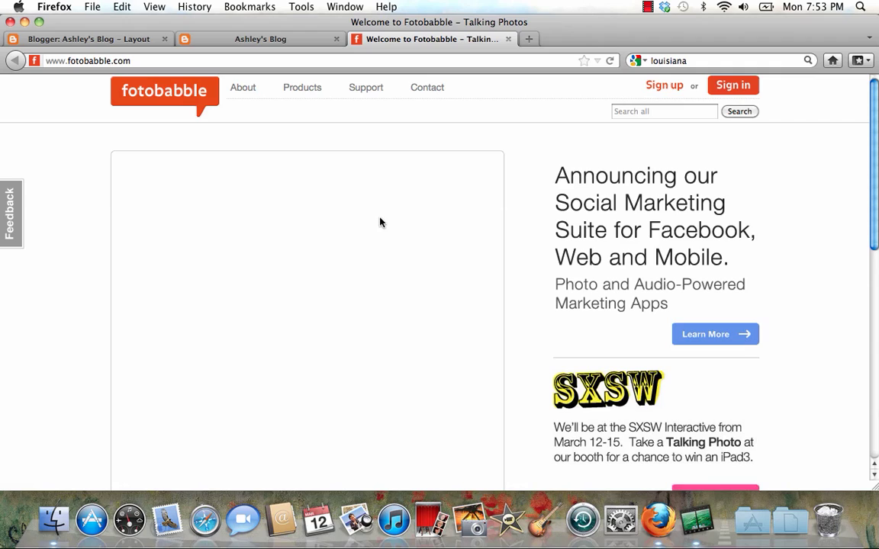
click(731, 88)
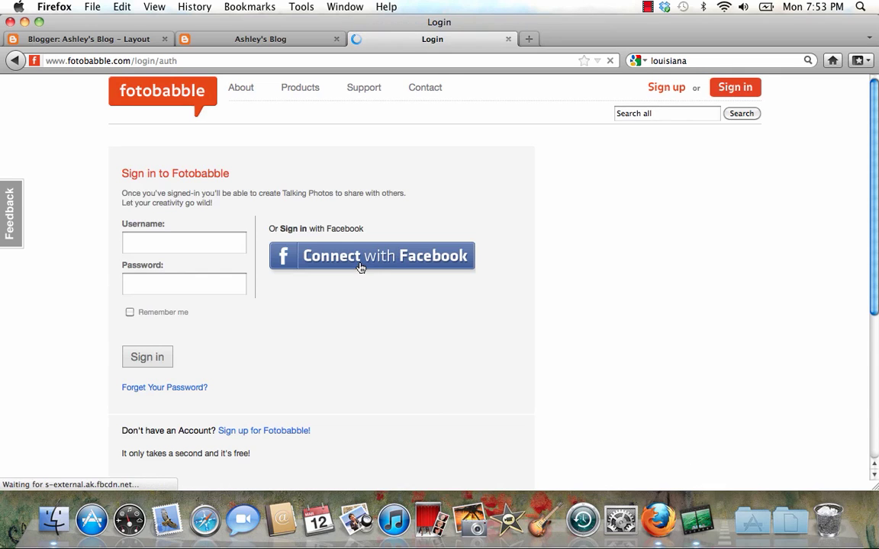
Sign in via Facebook connect with the account username and password, keeping the login remembered
click(357, 257)
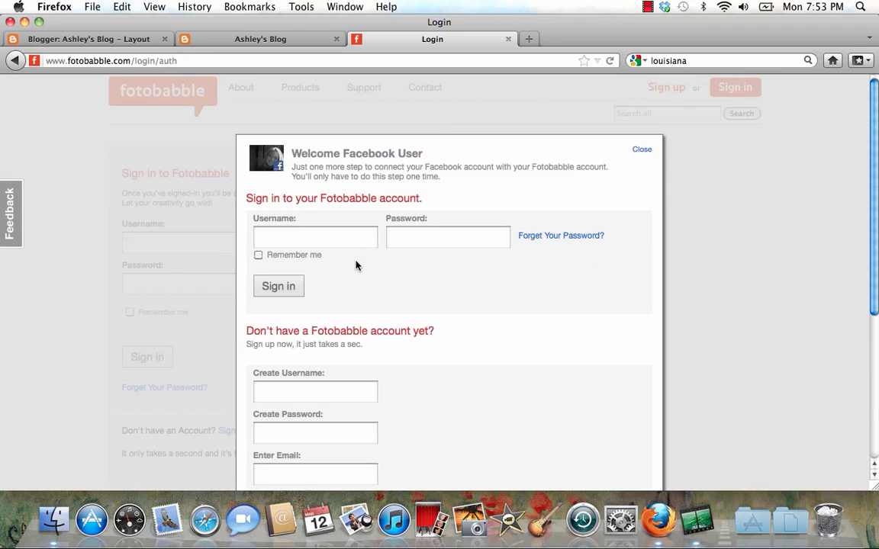
click(308, 238)
text(greenae)
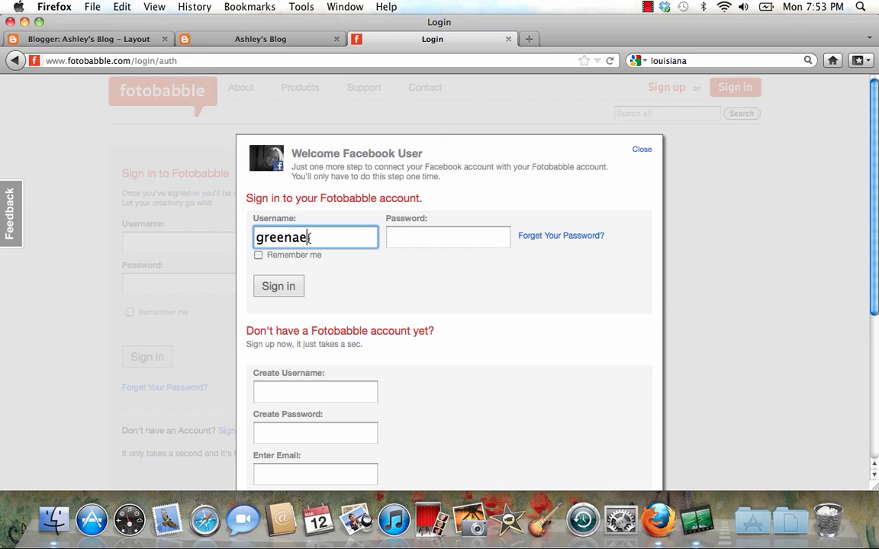
key(Tab)
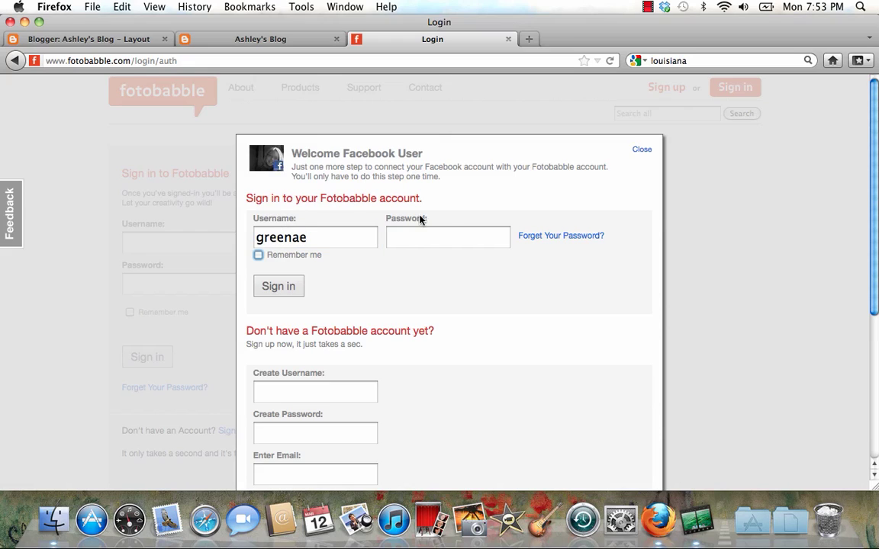
click(443, 238)
text(******)
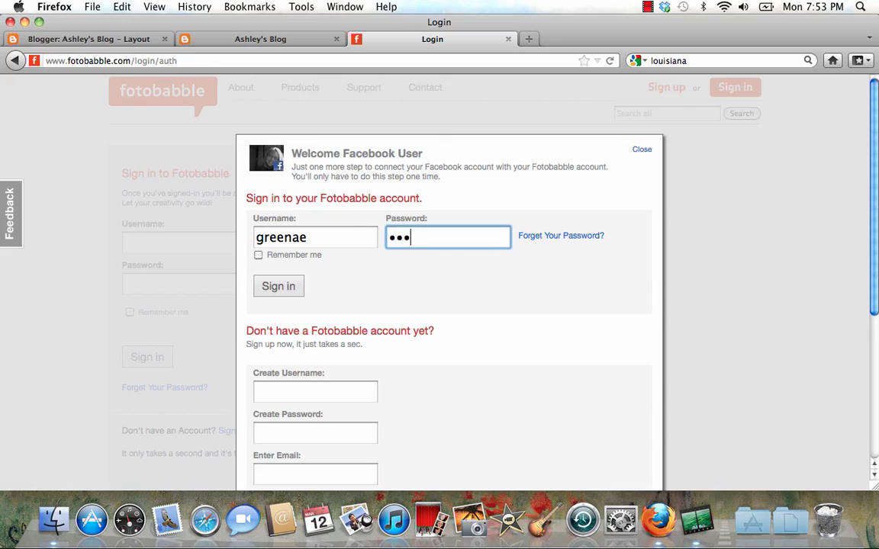
click(258, 255)
click(272, 290)
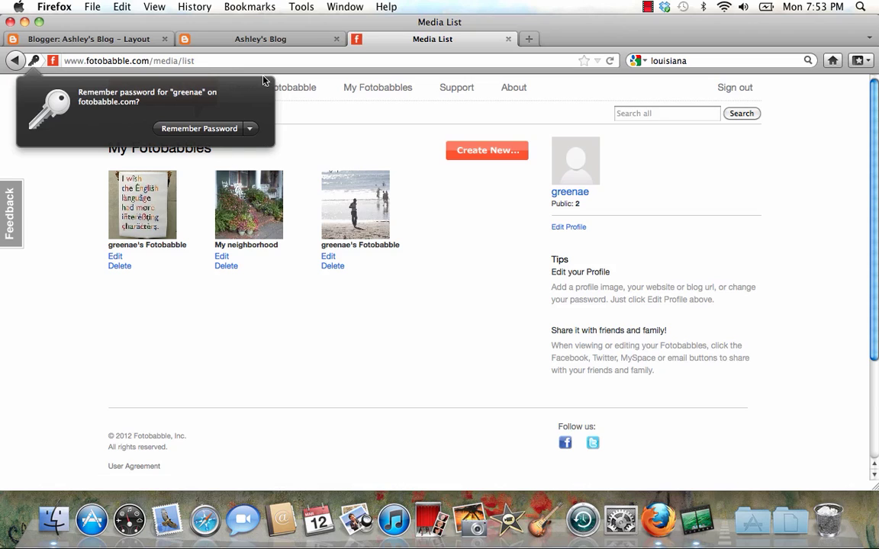
Open the first fotobabble, the English-characters sign photo, and scroll through its page
click(266, 84)
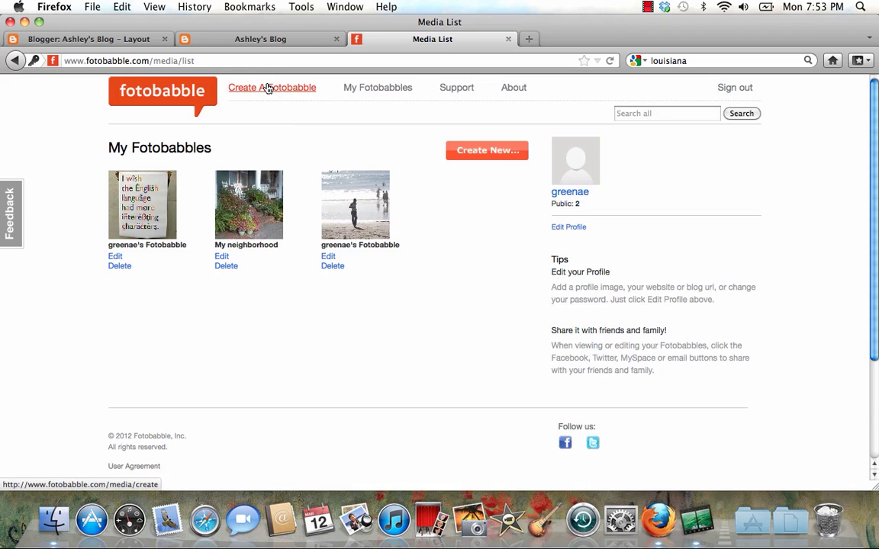
click(133, 220)
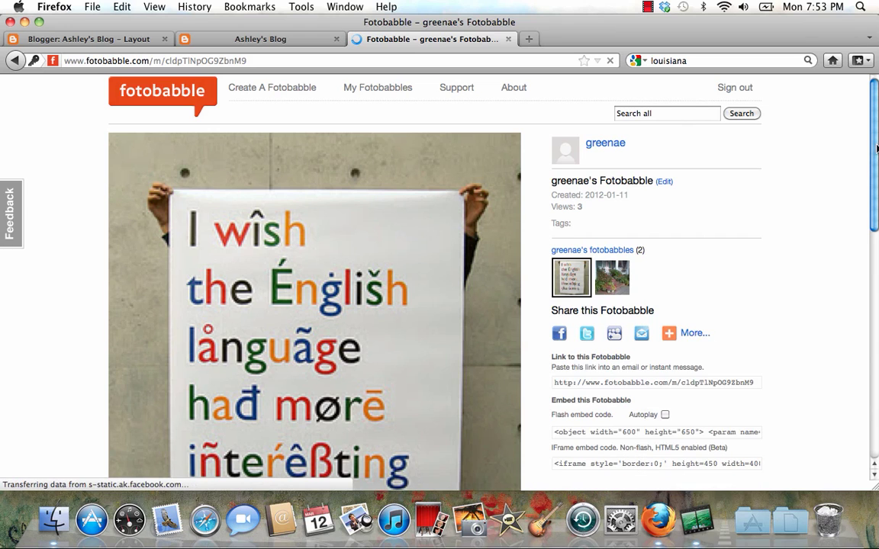
drag(876, 144, 876, 290)
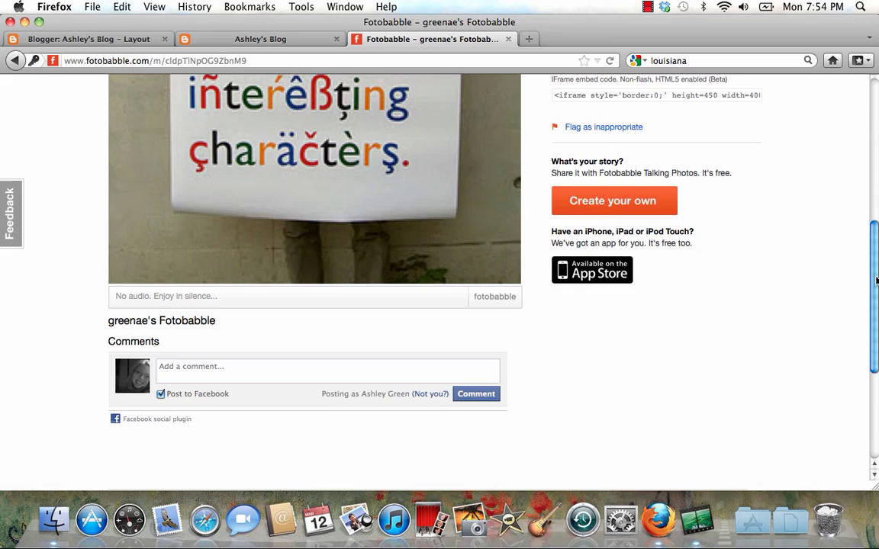
scroll(872, 276, up, 5)
scroll(789, 122, down, 1)
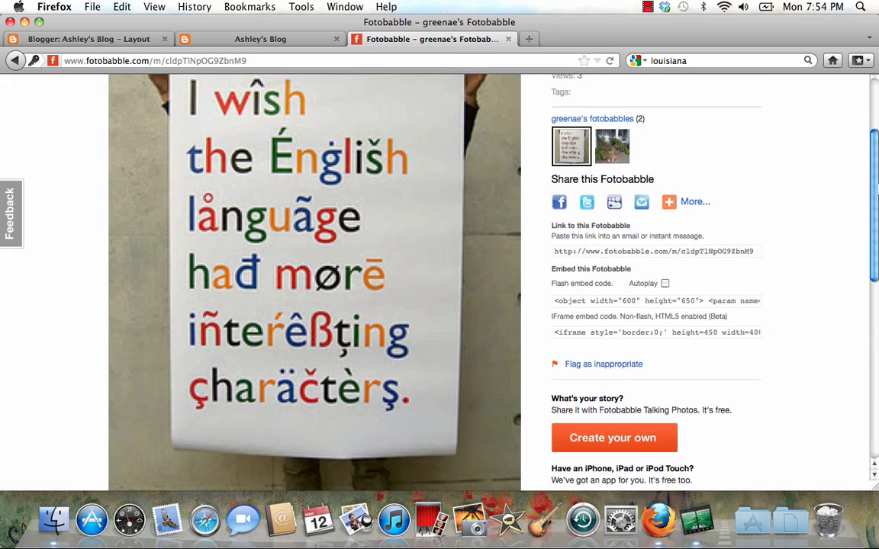
scroll(788, 122, up, 5)
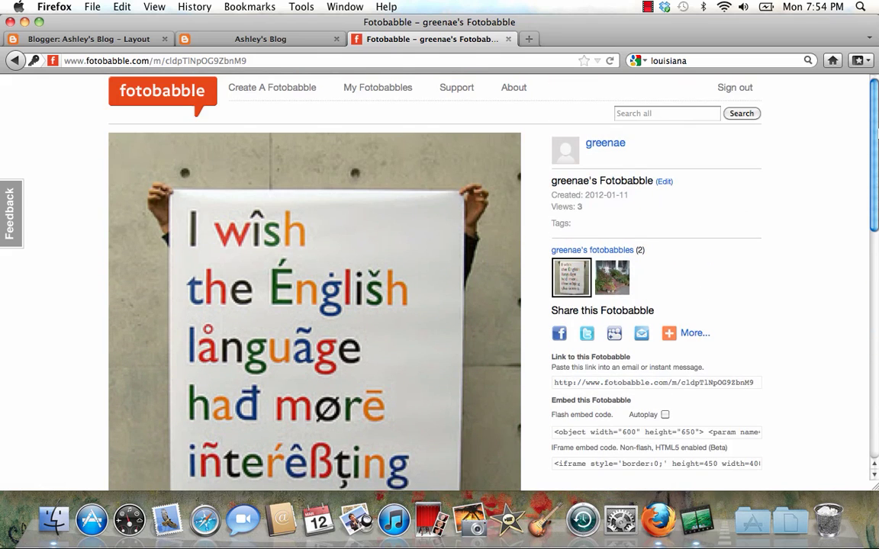
Open the fotobabble's edit page and start voice recording, bringing up the Flash camera/microphone prompt
click(663, 183)
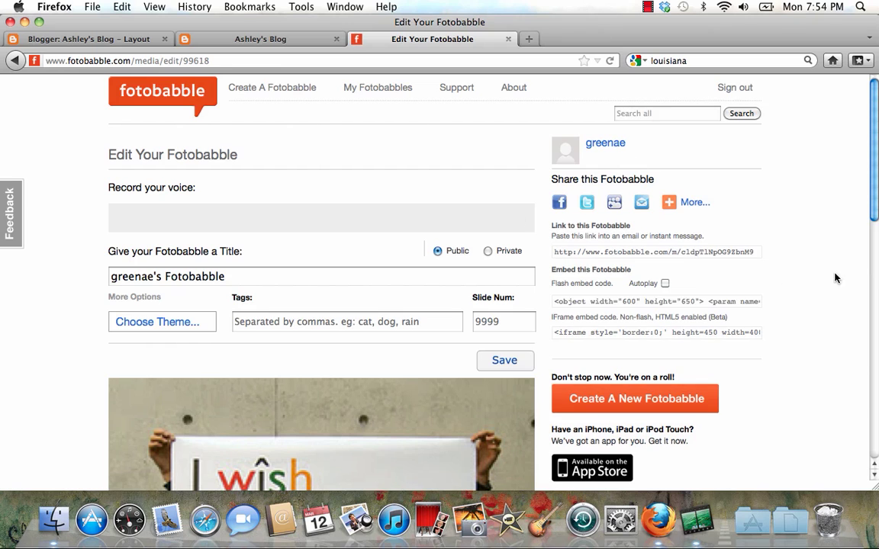
scroll(877, 282, down, 5)
scroll(876, 282, down, 4)
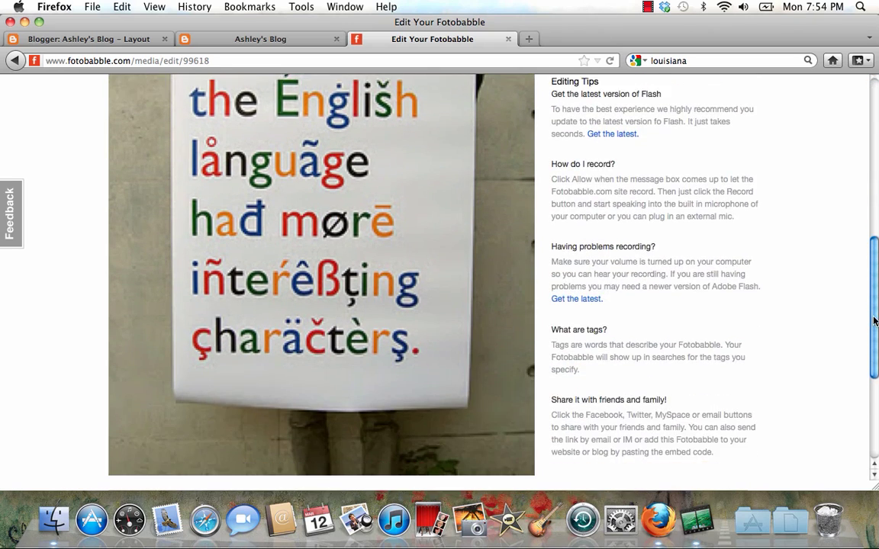
scroll(877, 282, up, 5)
scroll(489, 283, up, 2)
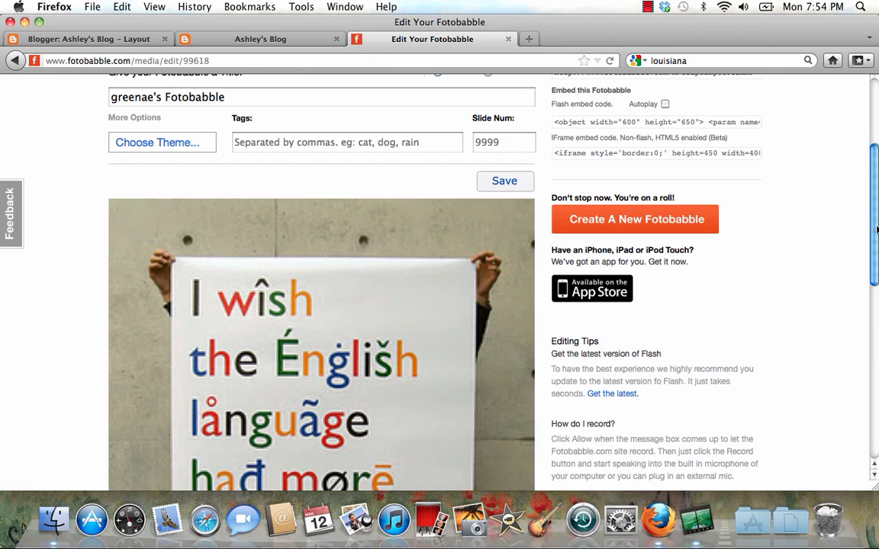
scroll(876, 236, down, 10)
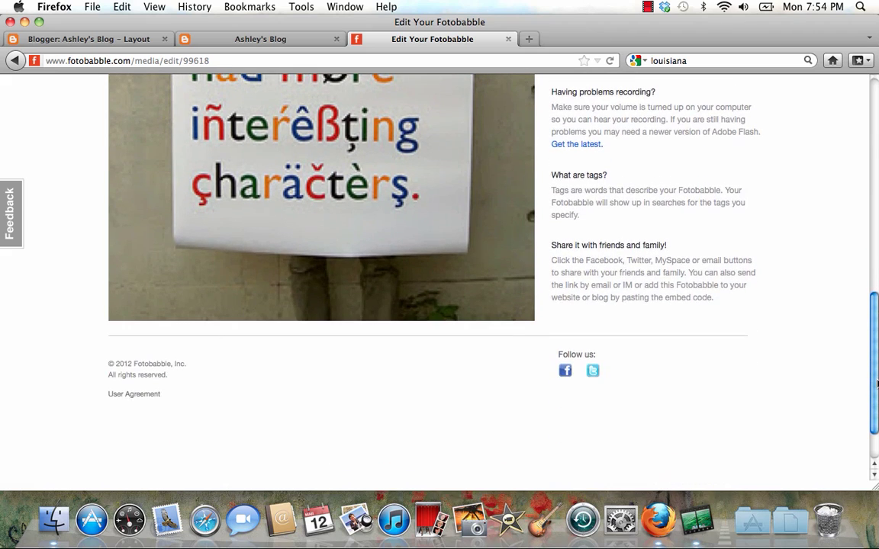
scroll(877, 277, up, 10)
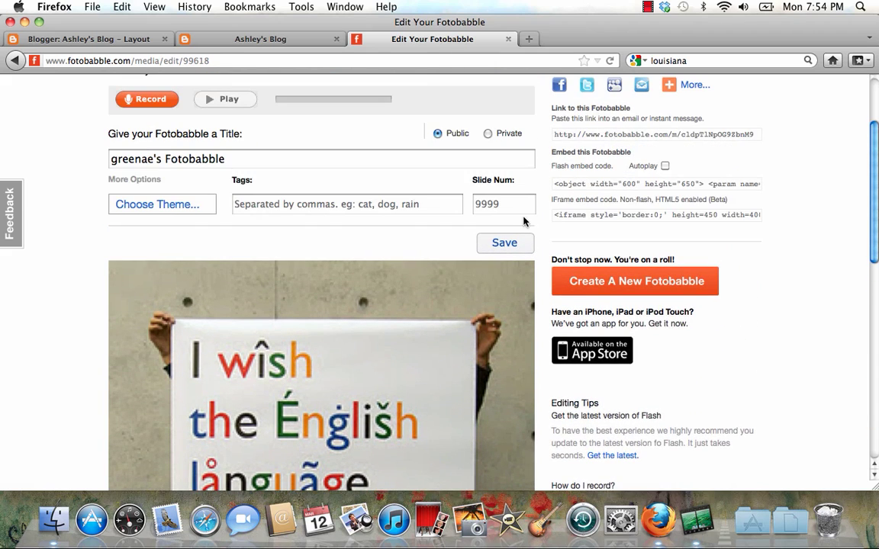
click(176, 102)
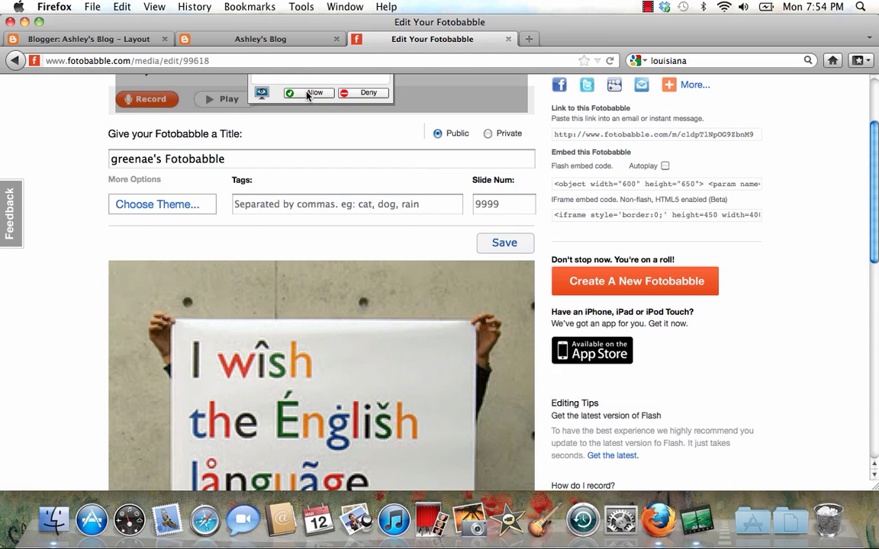
scroll(876, 236, up, 3)
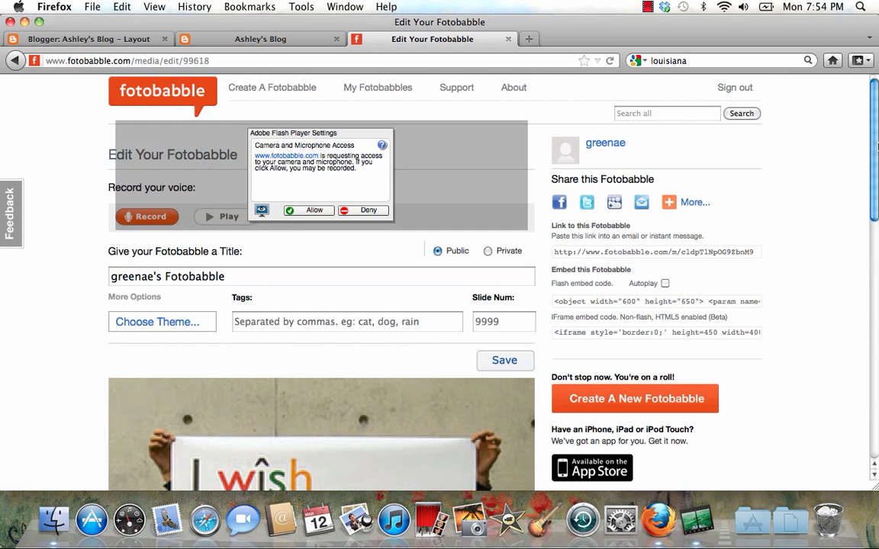
Allow camera and microphone access, then record a voice narration for the poster photo
click(290, 212)
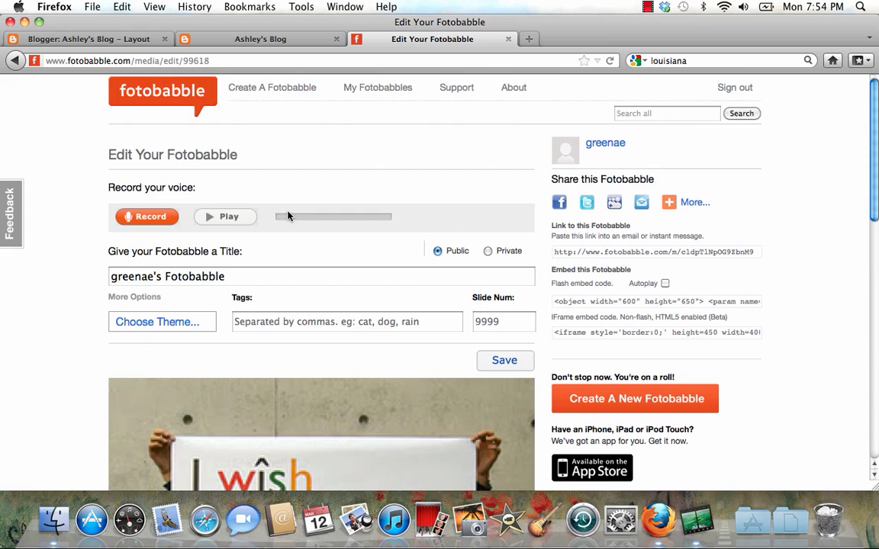
click(158, 217)
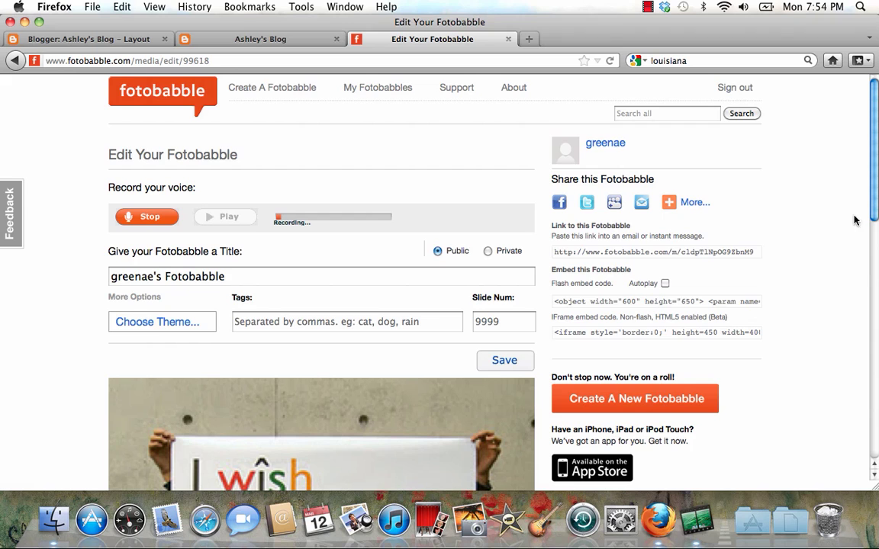
scroll(876, 187, down, 1)
drag(875, 187, 875, 297)
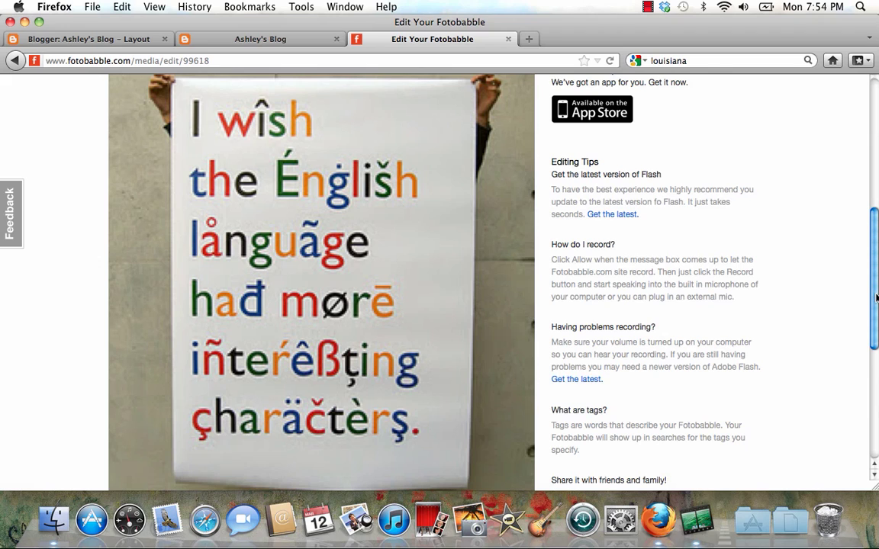
scroll(876, 297, up, 5)
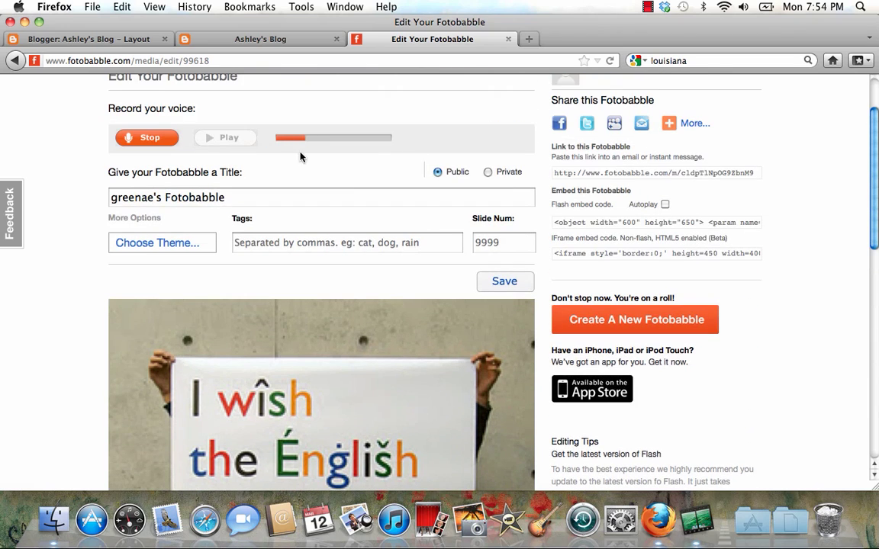
click(158, 143)
Play back the recorded narration to check it, then save the Fotobabble
click(217, 140)
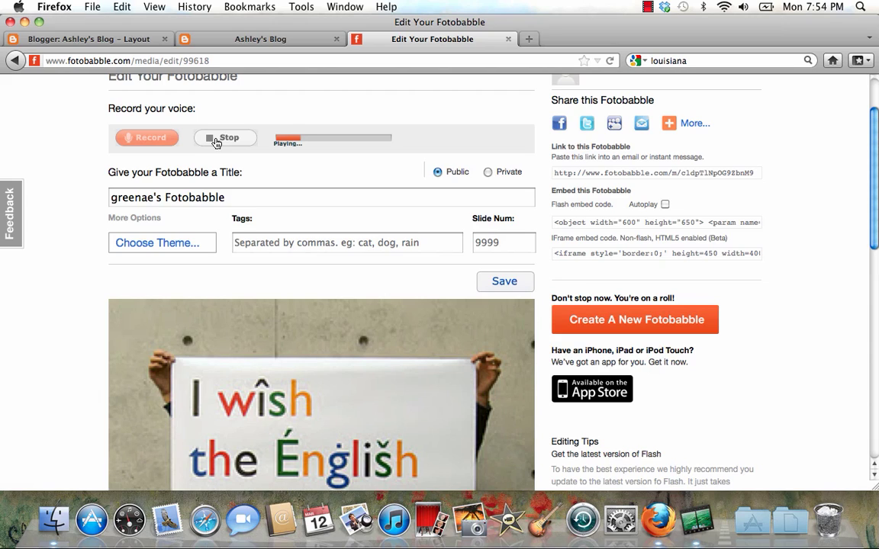
click(217, 142)
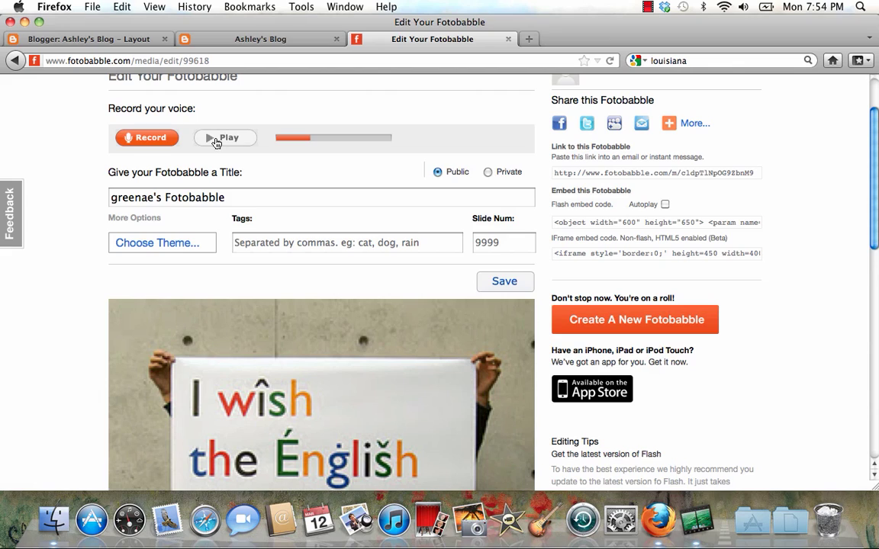
click(521, 287)
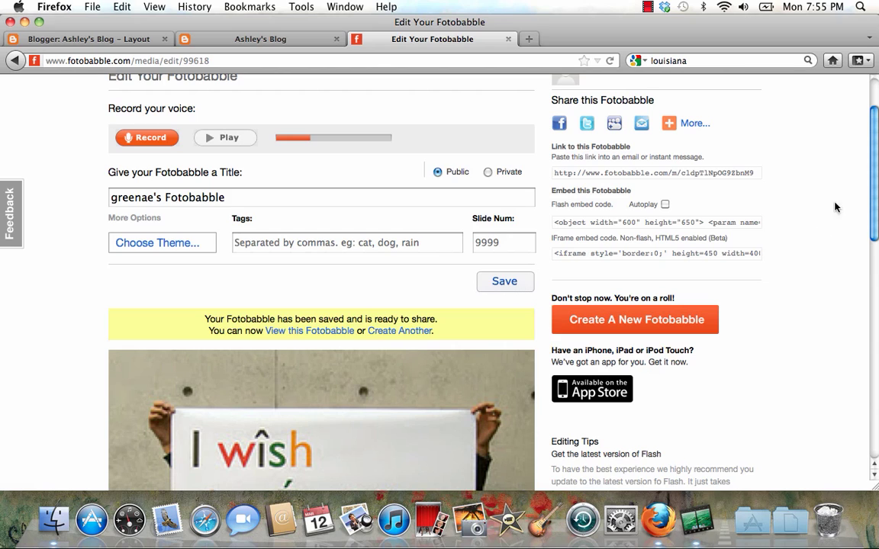
Copy the Flash embed code, close the extra live-blog tab, and return to Blogger's Layout page
scroll(875, 183, down, 1)
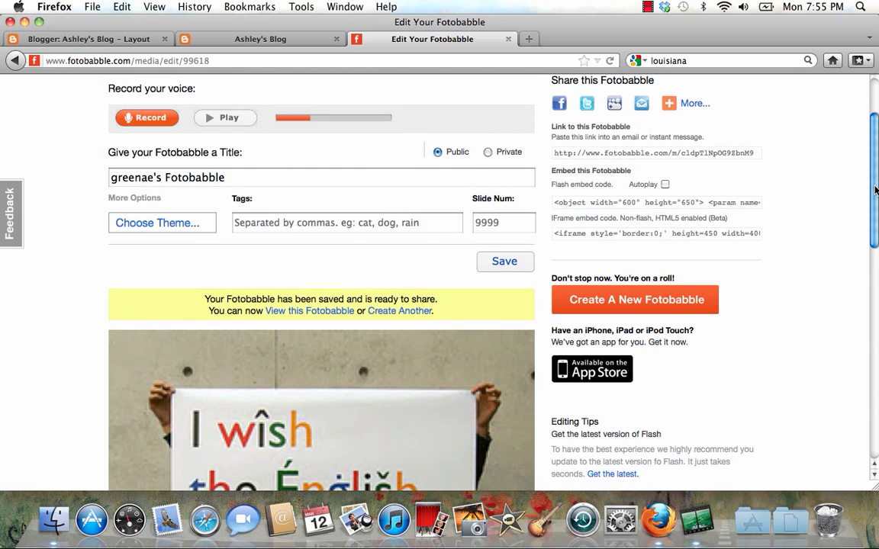
click(581, 204)
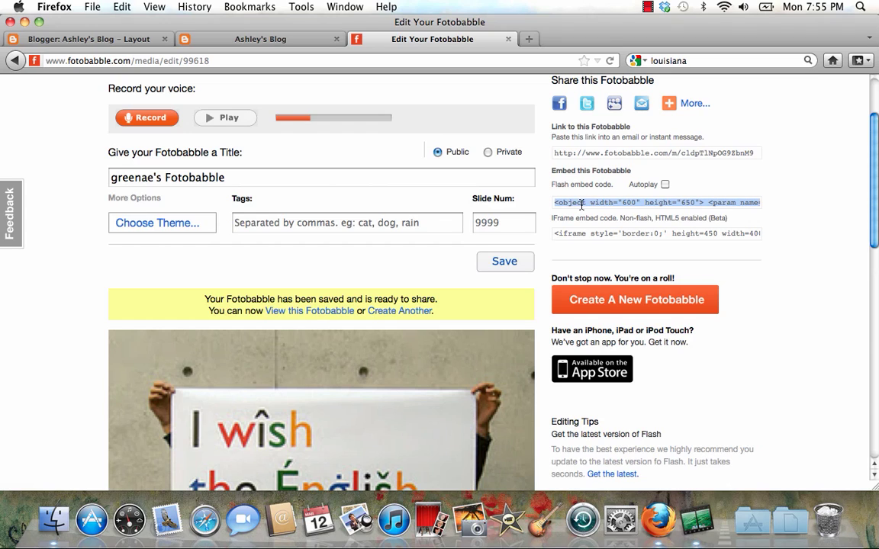
right_click(581, 204)
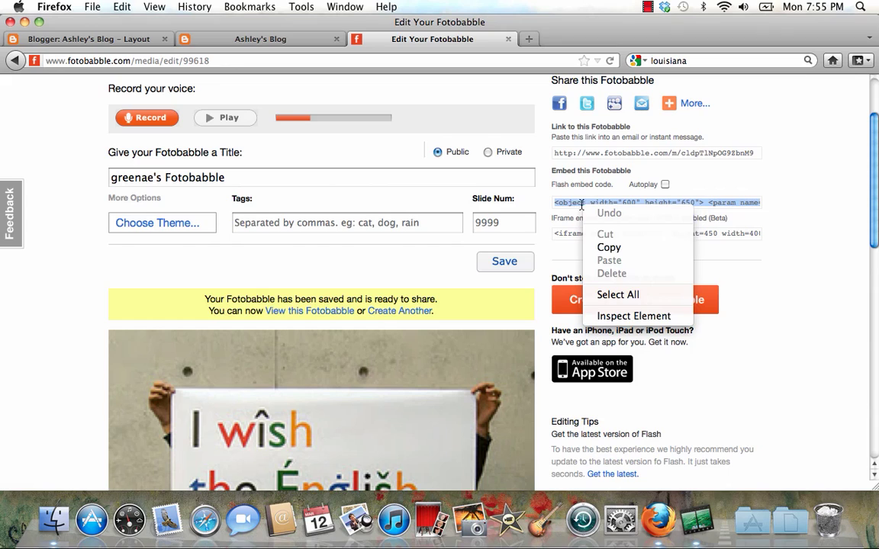
click(592, 249)
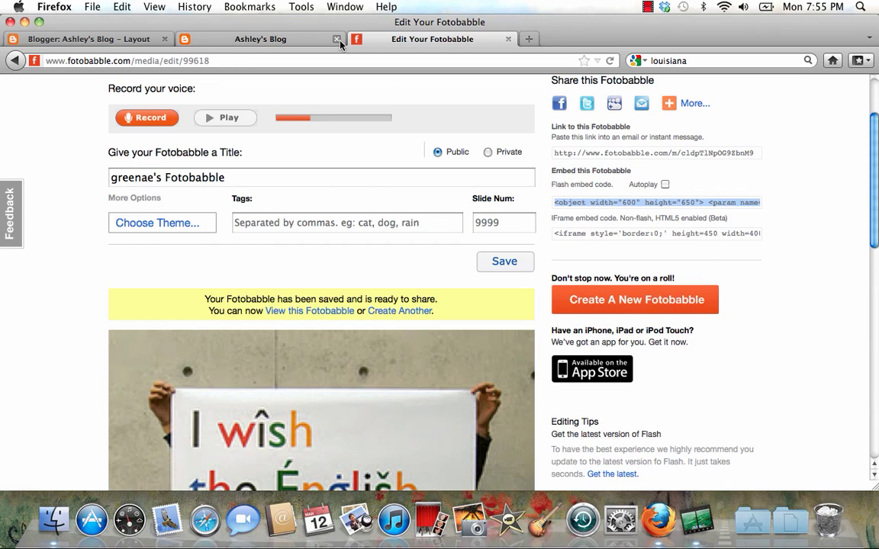
middle_click(305, 37)
click(116, 39)
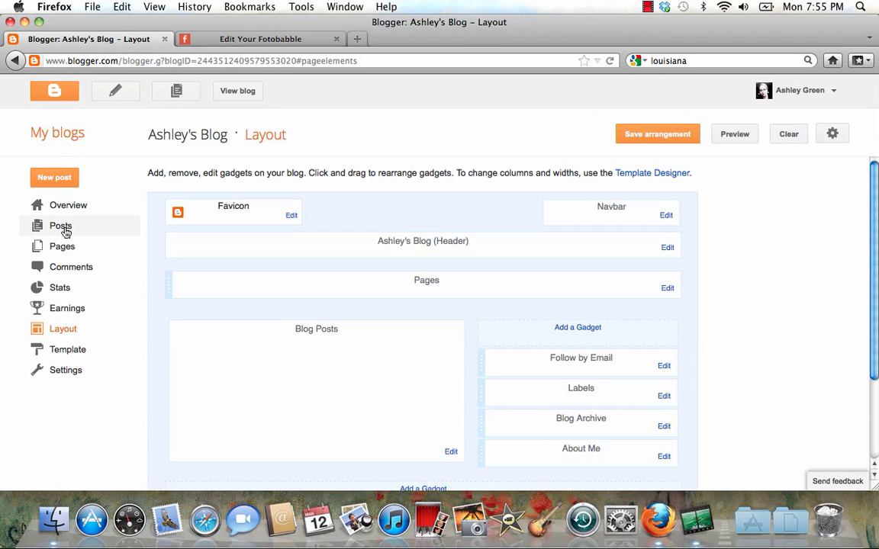
Start a new Blogger post titled 'Fotobabble Example'
click(61, 179)
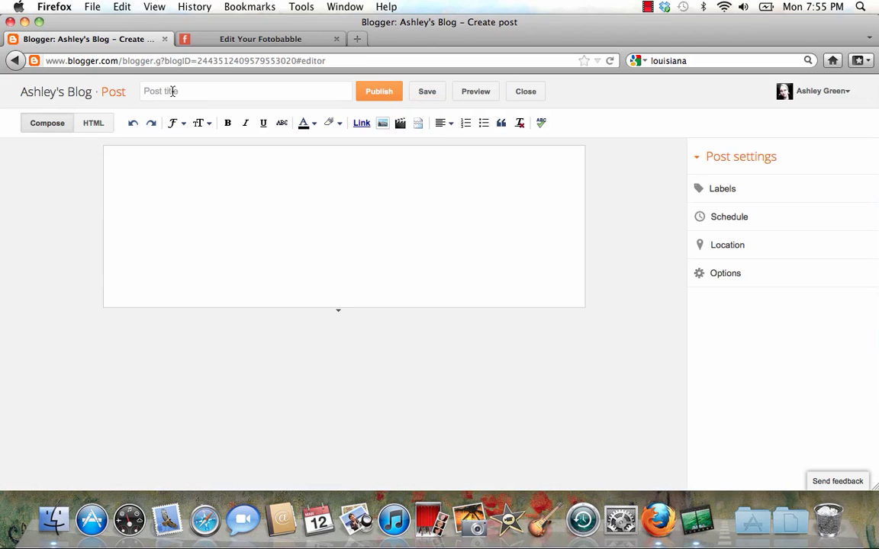
click(173, 91)
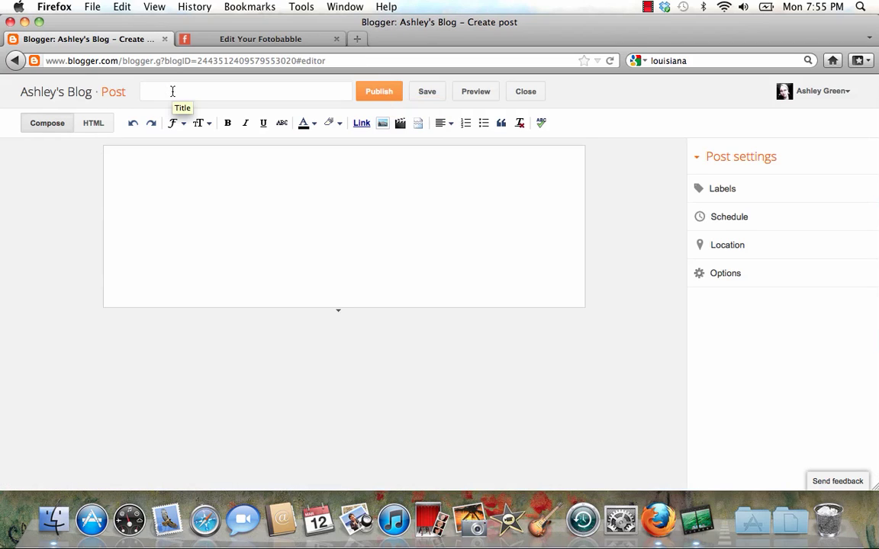
text(Fotob)
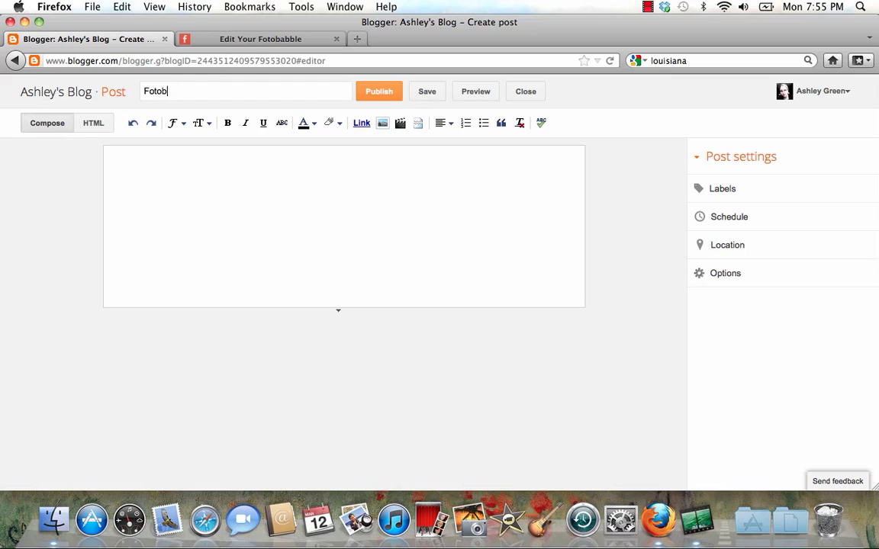
text(abble Example)
Paste the Fotobabble embed code into the post body in HTML view
click(125, 184)
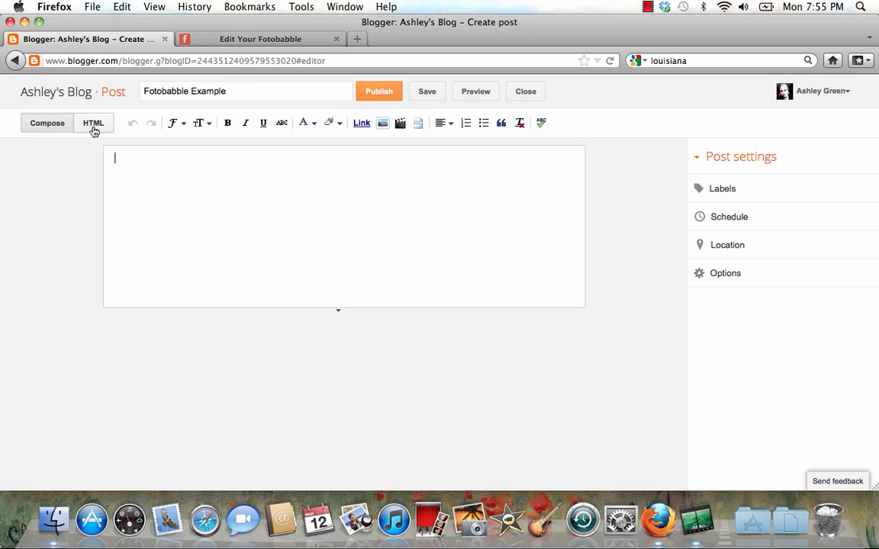
click(93, 124)
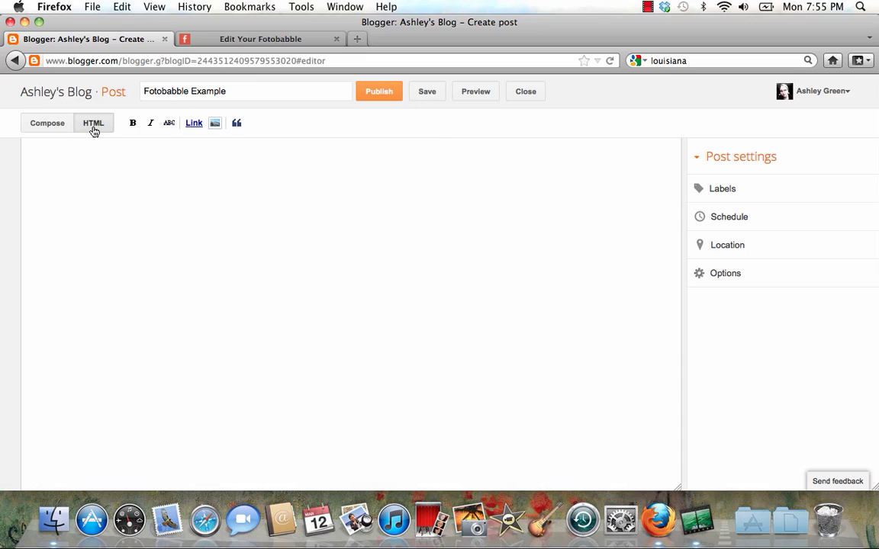
right_click(53, 162)
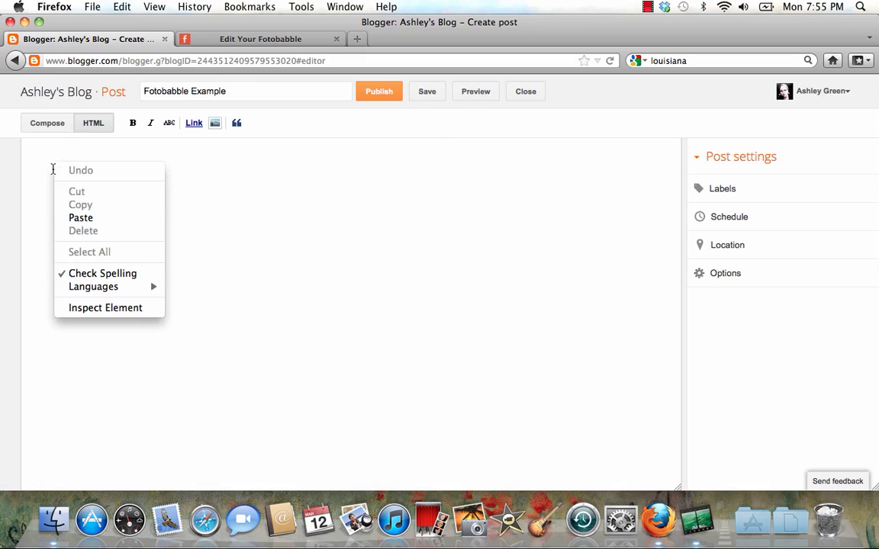
click(71, 219)
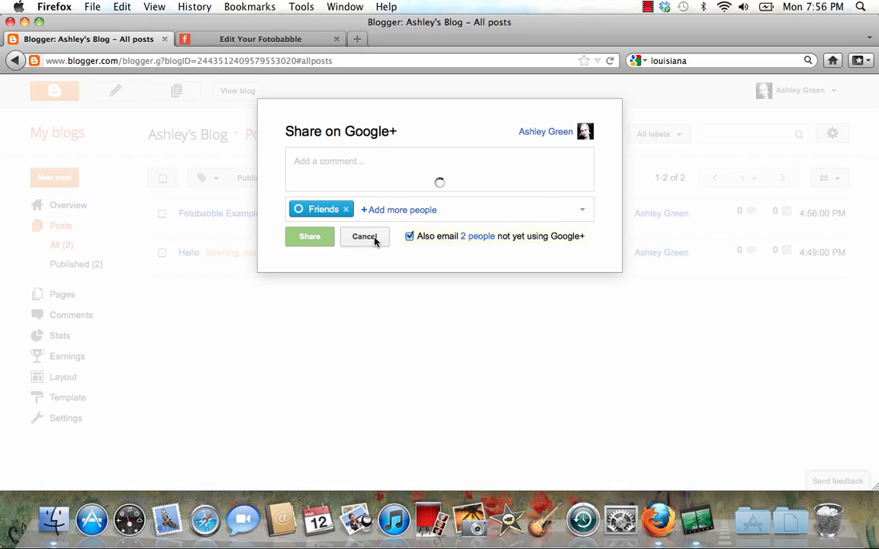
Dismiss the Google+ share prompt, view the live blog, and scroll through the Fotobabble Example post
click(365, 237)
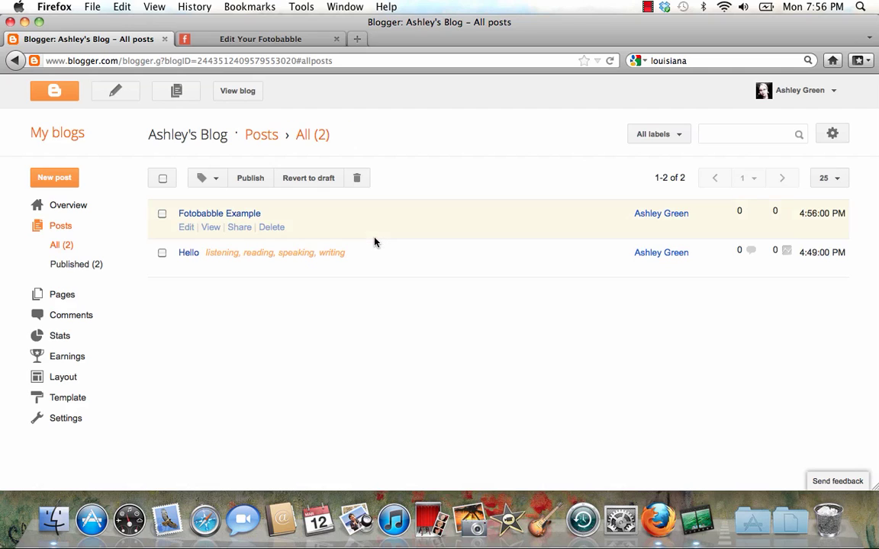
click(249, 97)
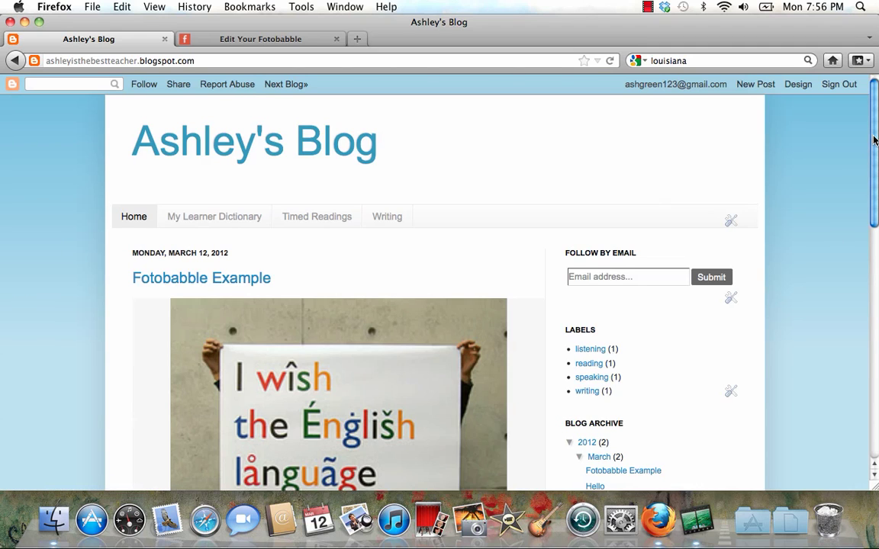
drag(875, 145, 874, 259)
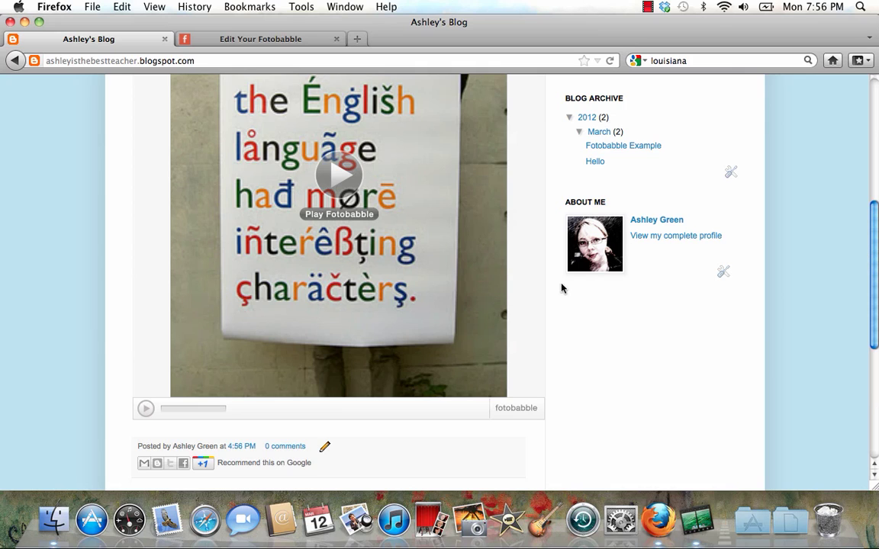
drag(877, 255, 877, 207)
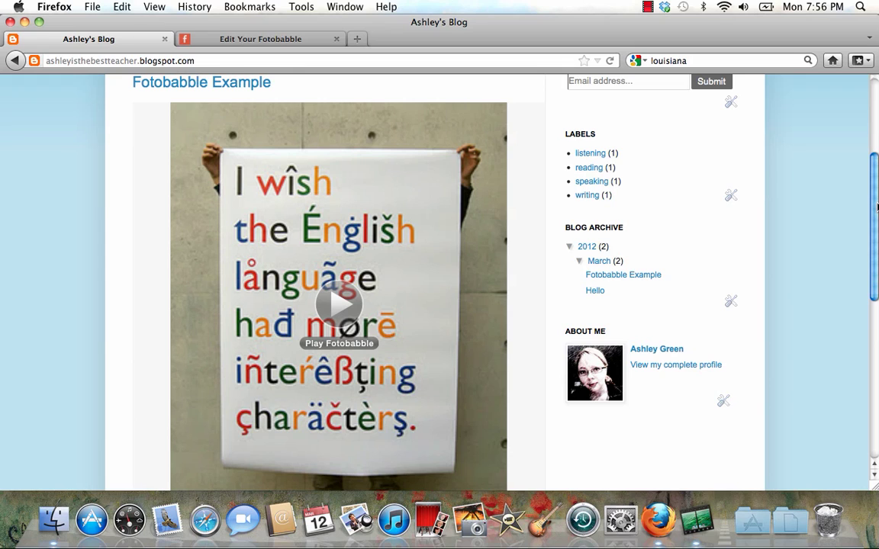
drag(876, 206, 877, 165)
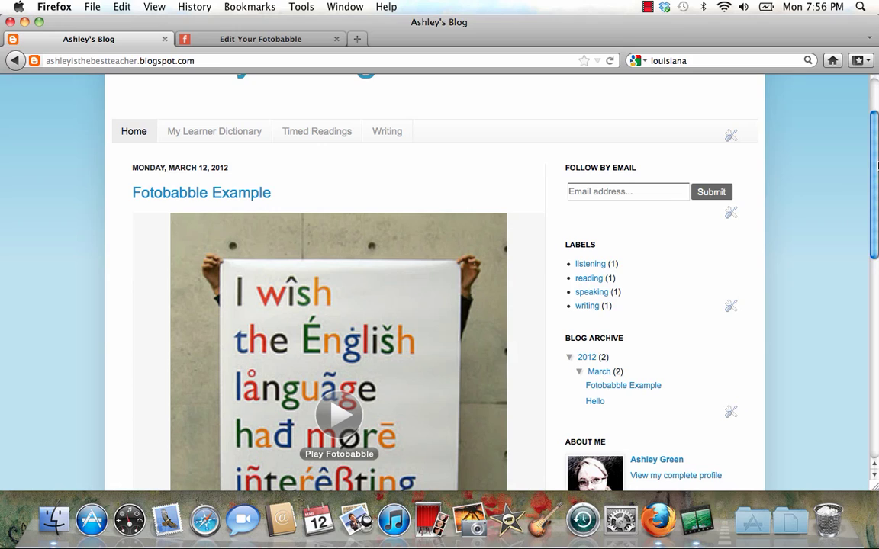
drag(876, 164, 877, 126)
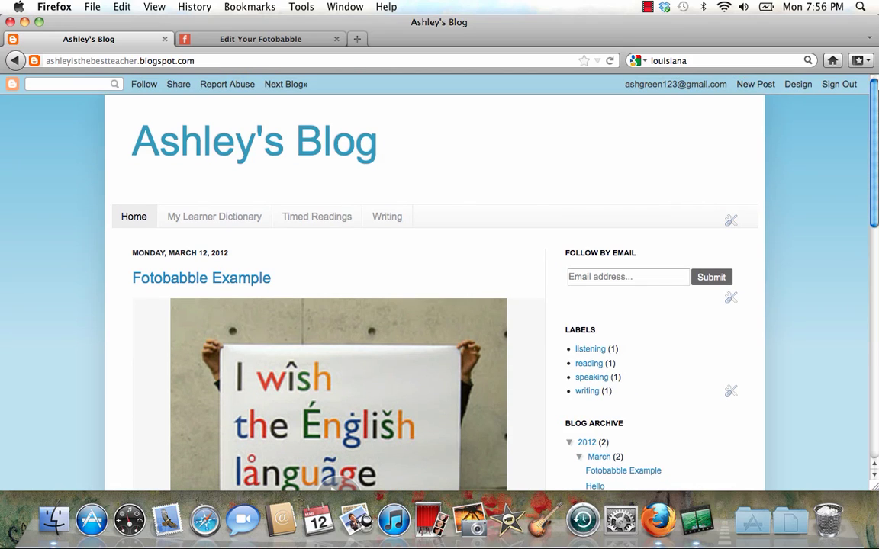